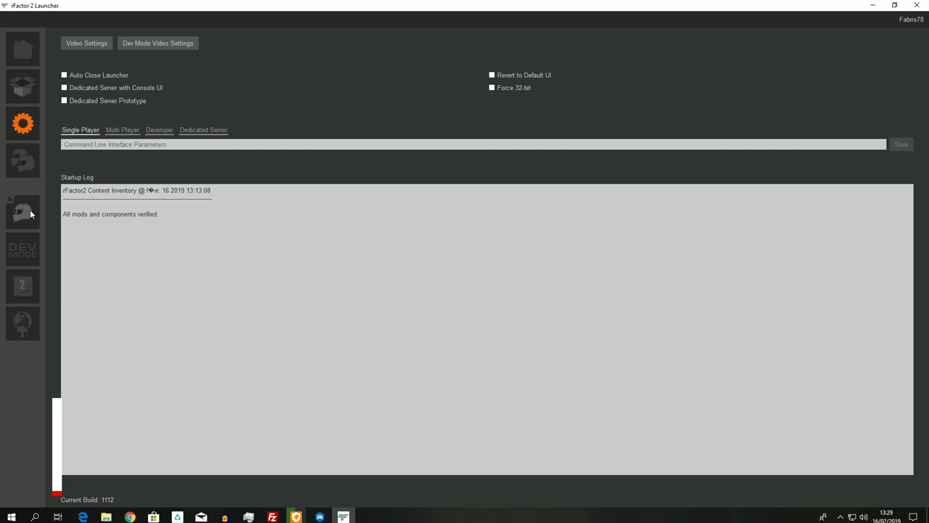
# Switch to SimHub, close the overlay layout manager and show the list of supported games
pyautogui.click(320, 517)
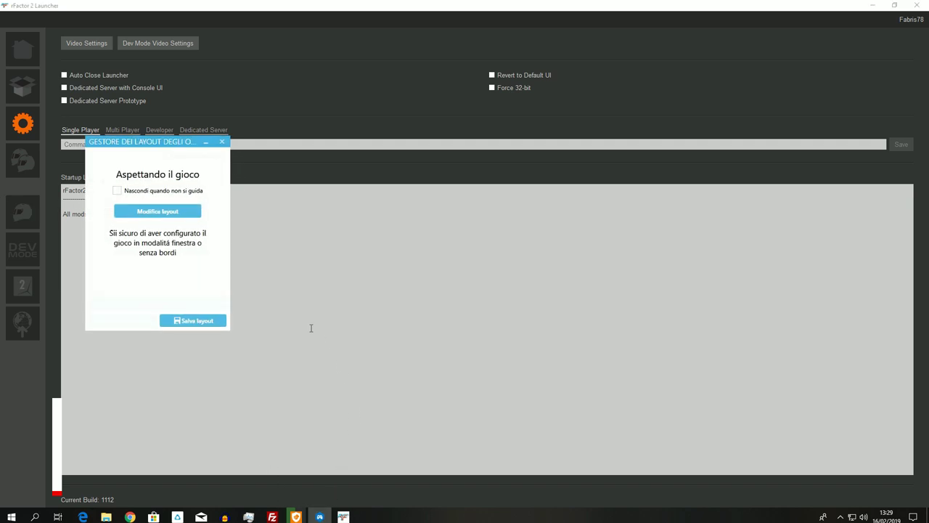
pyautogui.click(221, 141)
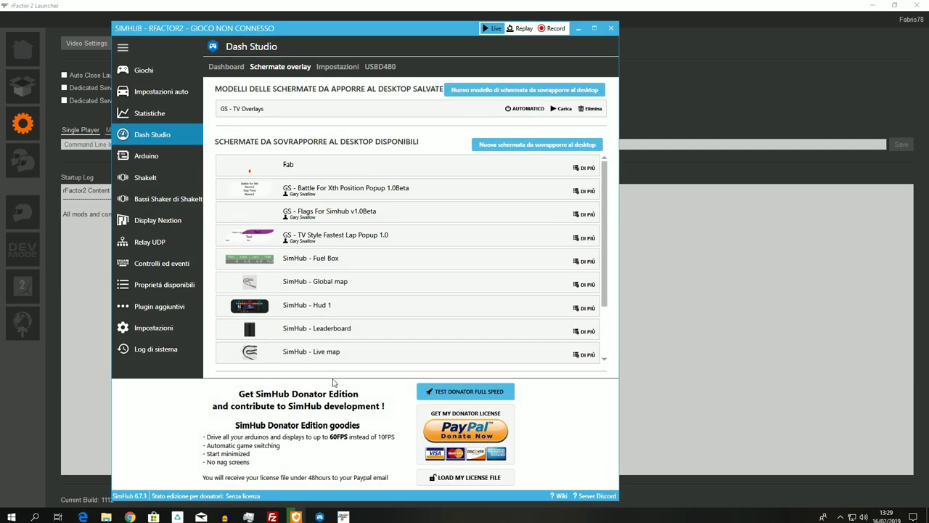
pyautogui.click(176, 71)
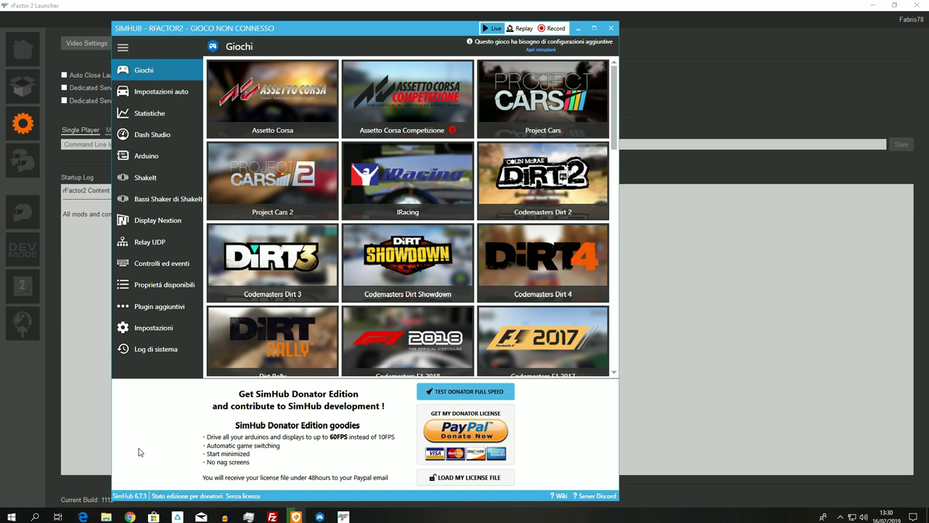
# Open the installation folder of SimHub from its desktop shortcut and show the subfolders at the start of the list
pyautogui.click(106, 513)
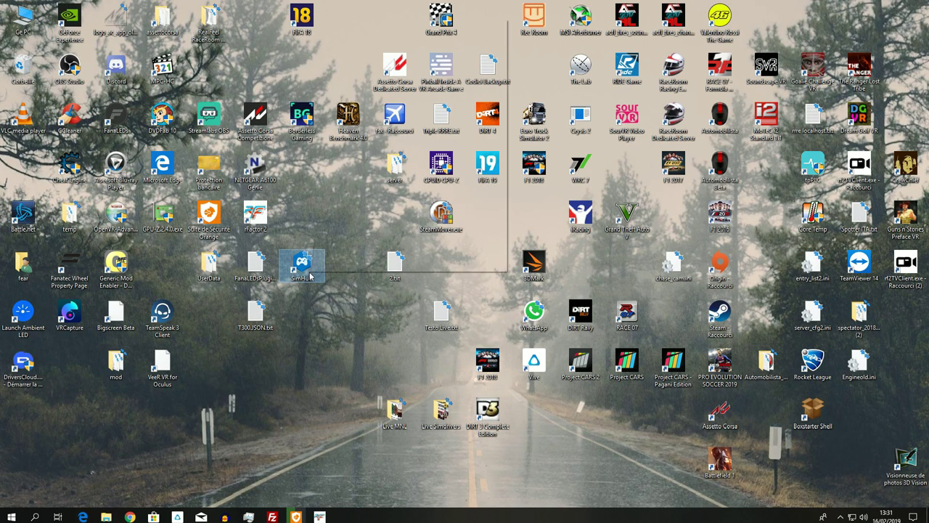
pyautogui.rightClick(310, 276)
pyautogui.click(363, 35)
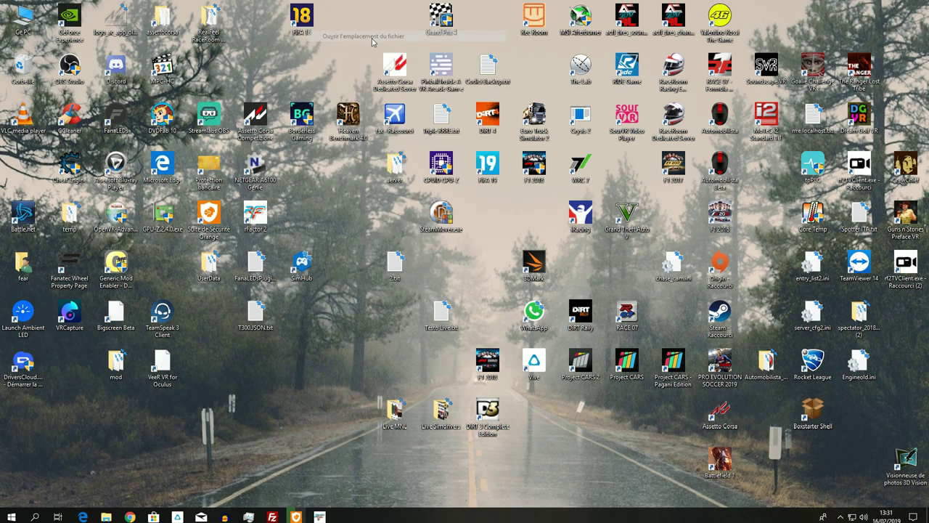
pyautogui.doubleClick(499, 55)
pyautogui.scroll(15, 462, 174)
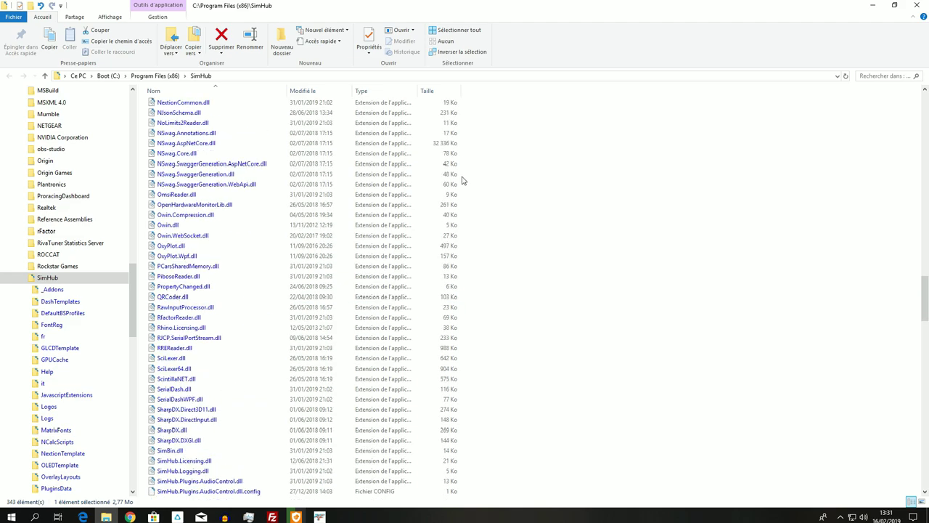
pyautogui.scroll(20, 453, 215)
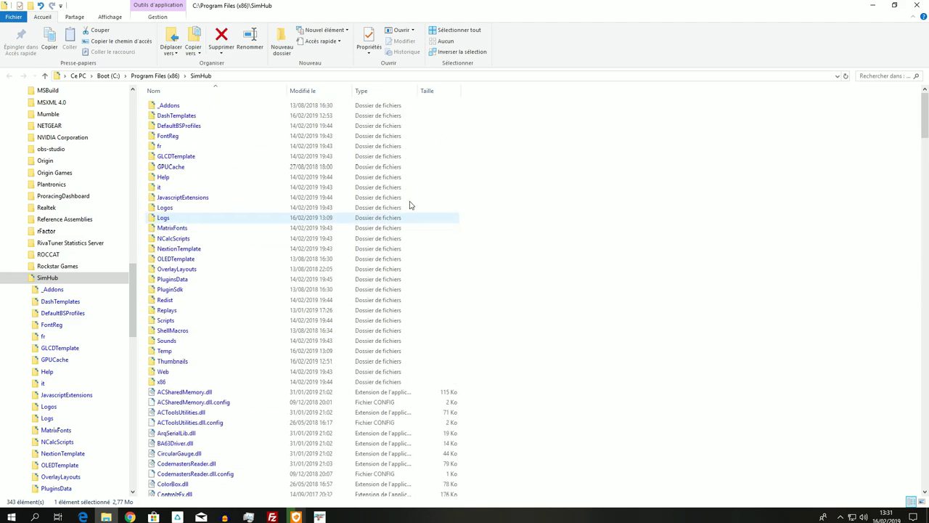
# Look into the Fab folder inside DashTemplates, go back to DashTemplates and close the file browser
pyautogui.doubleClick(240, 119)
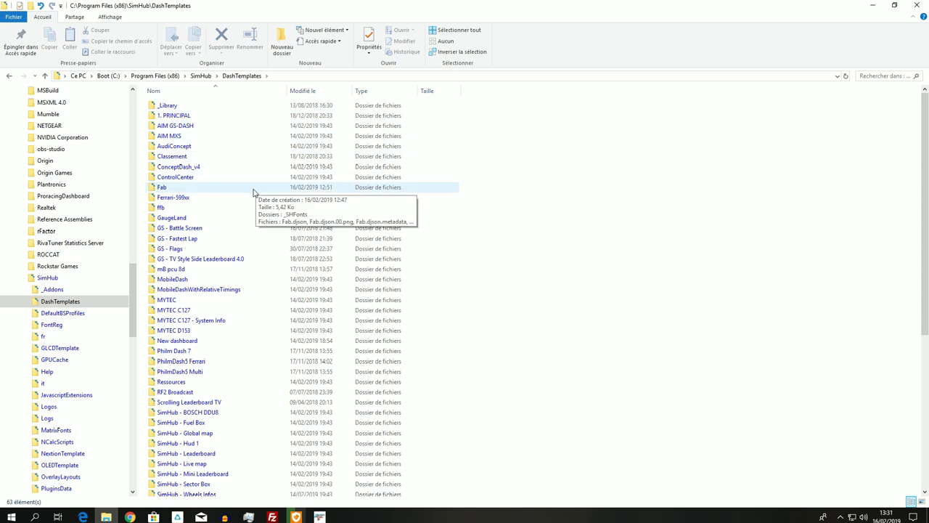
pyautogui.doubleClick(253, 190)
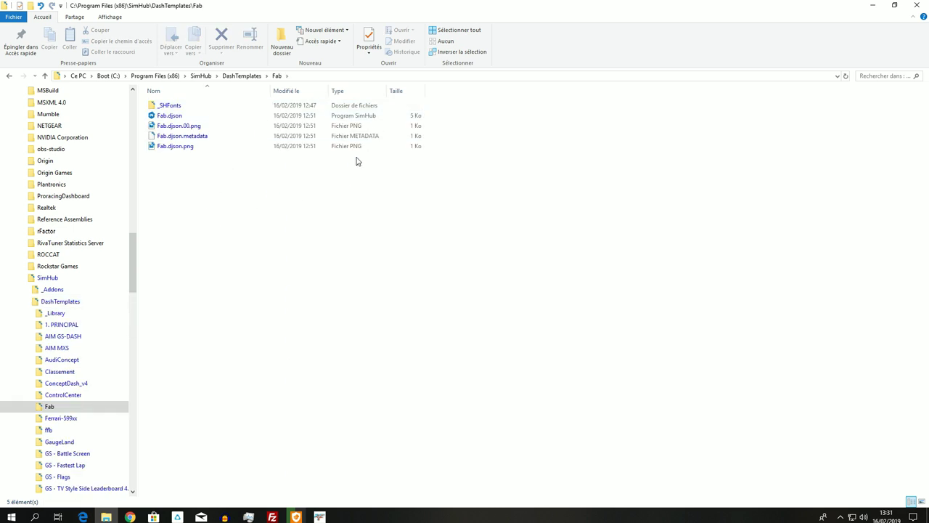
pyautogui.press('BackSpace')
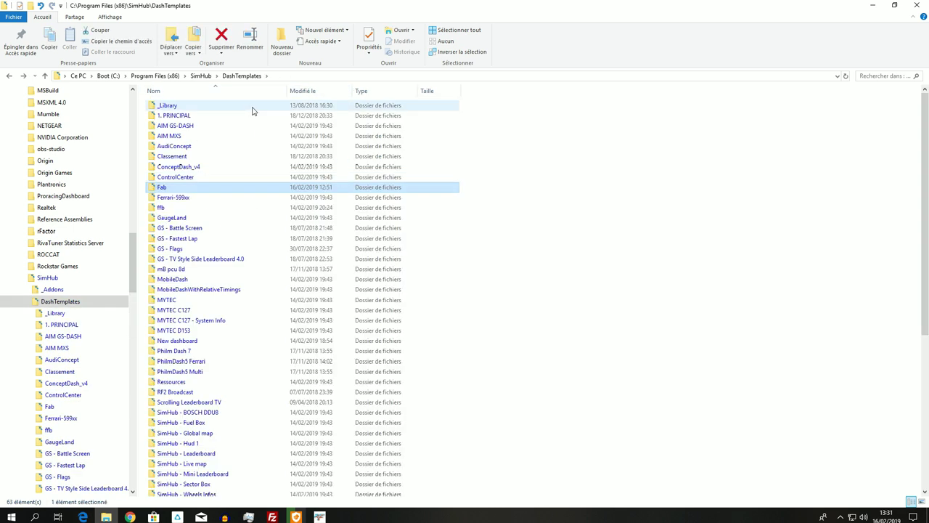
pyautogui.click(917, 6)
# Launch SimHub again and look through the available overlay screens (Schermate overlay) in Dash Studio
pyautogui.doubleClick(314, 266)
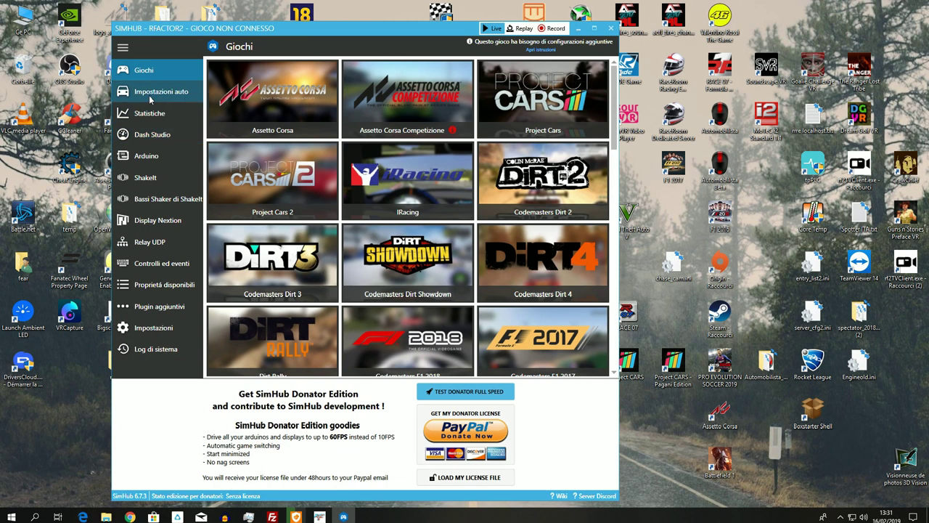
pyautogui.click(149, 135)
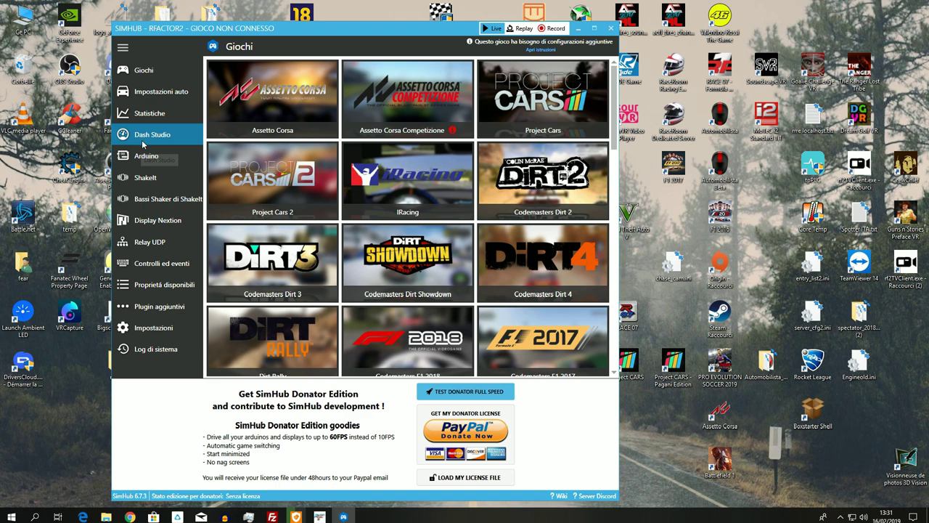
pyautogui.click(227, 66)
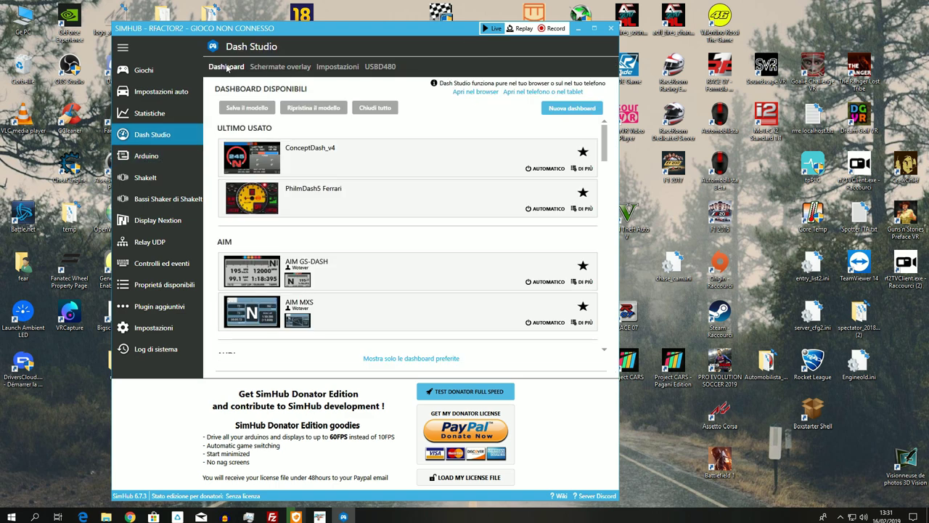
pyautogui.click(280, 68)
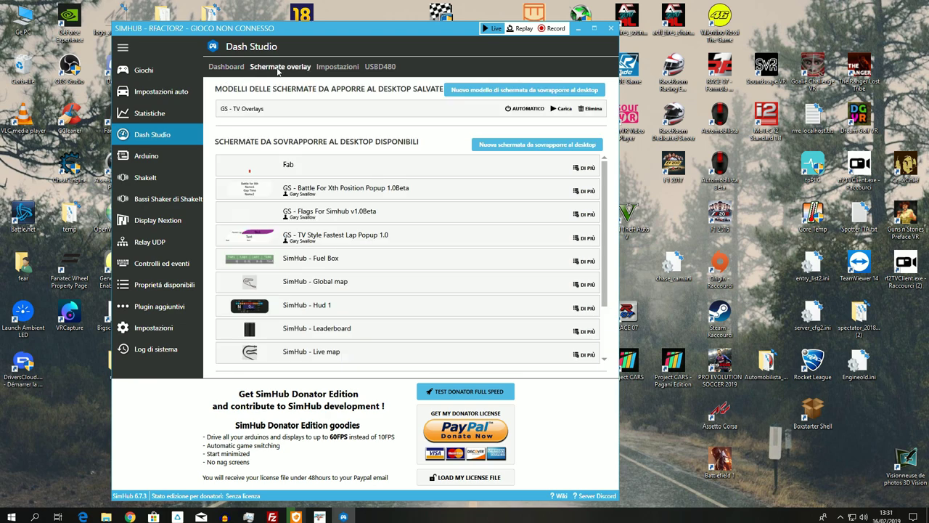
pyautogui.scroll(-1, 305, 170)
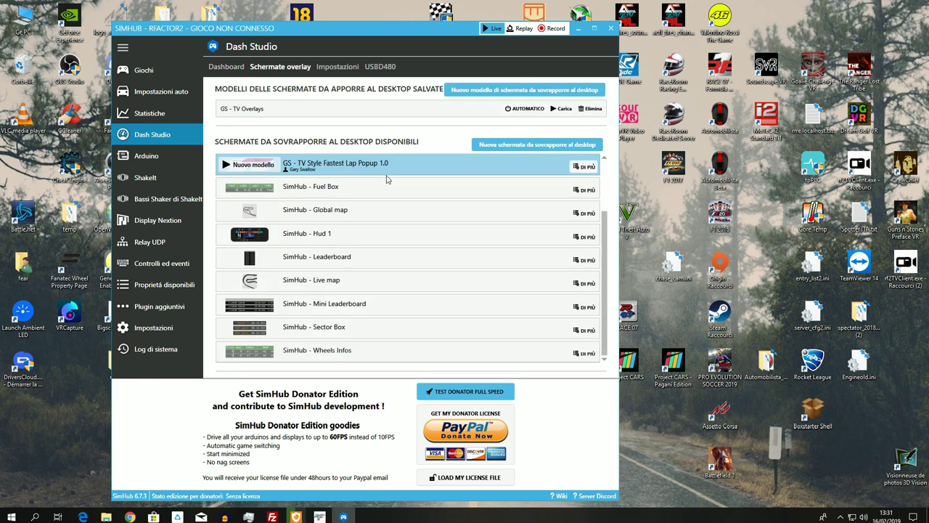
pyautogui.scroll(1, 348, 218)
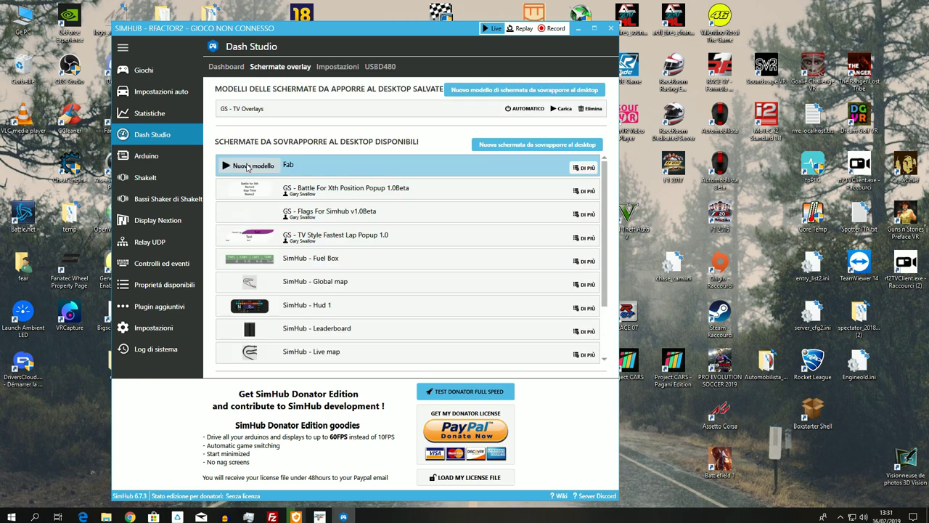
# Start a new layout with the Fab overlay, place it in the desktop's lower-left corner, disable Nascondi quando non si guida, stop editing and minimize the manager
pyautogui.click(248, 167)
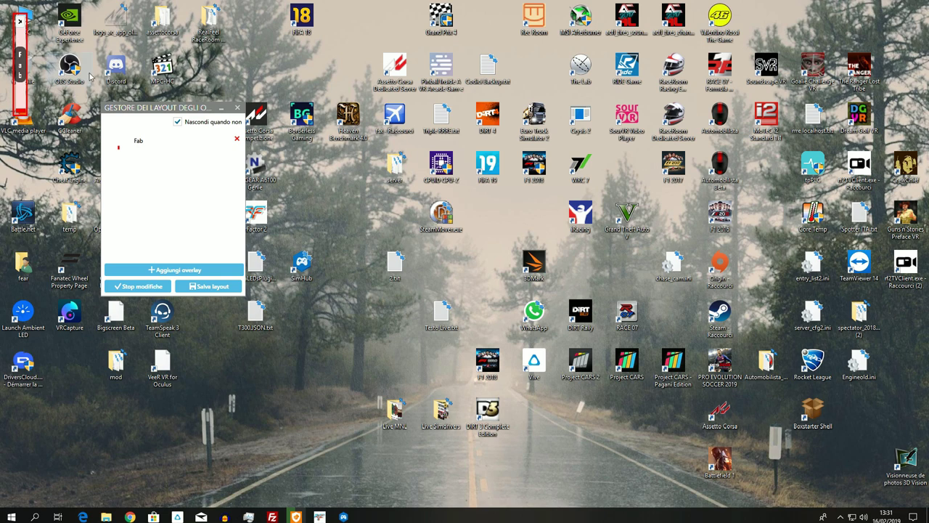
pyautogui.moveTo(21, 43); pyautogui.dragTo(43, 432)
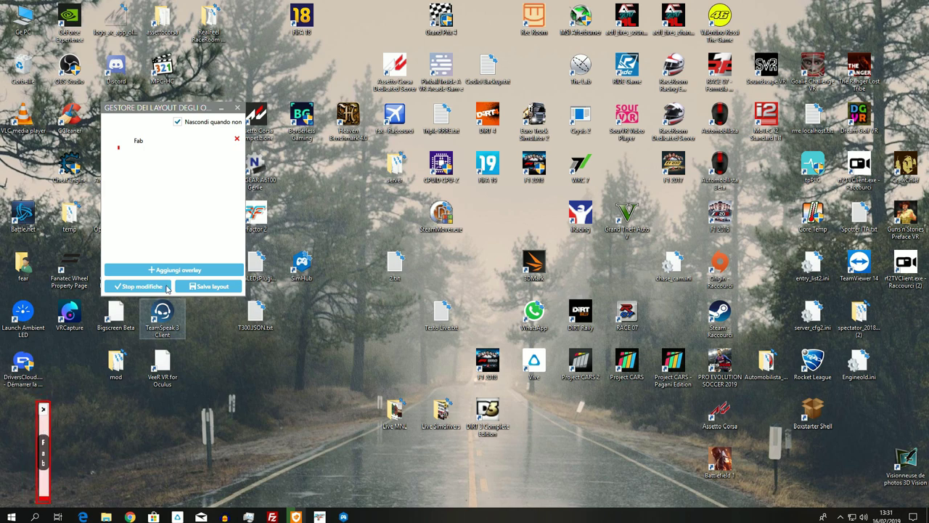
pyautogui.click(181, 122)
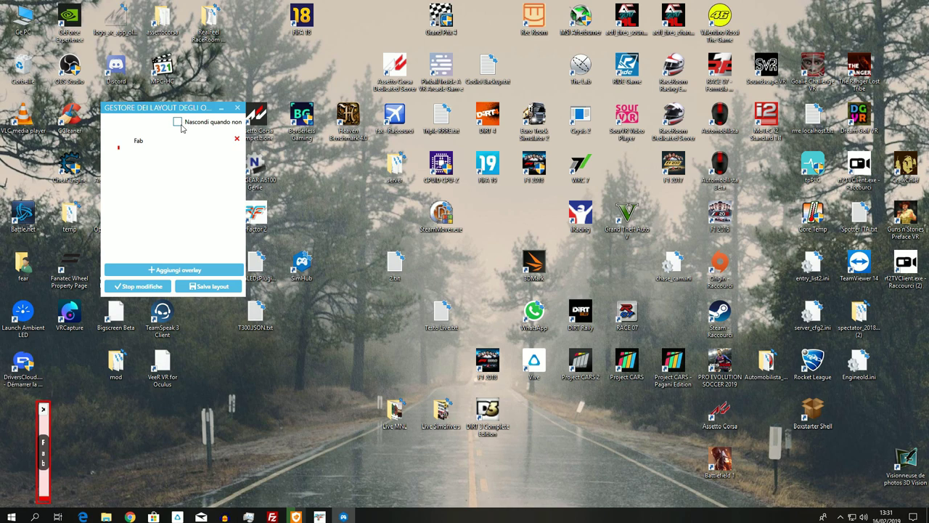
pyautogui.click(145, 287)
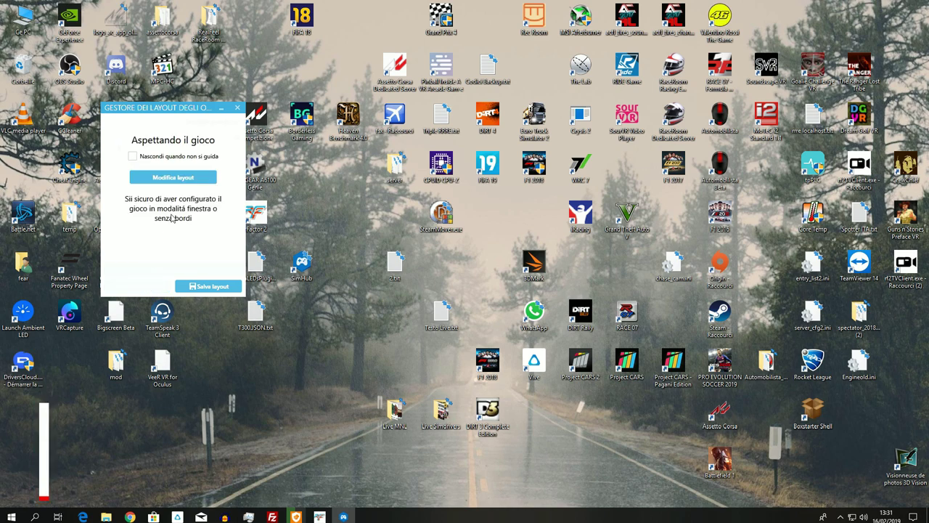
pyautogui.click(223, 109)
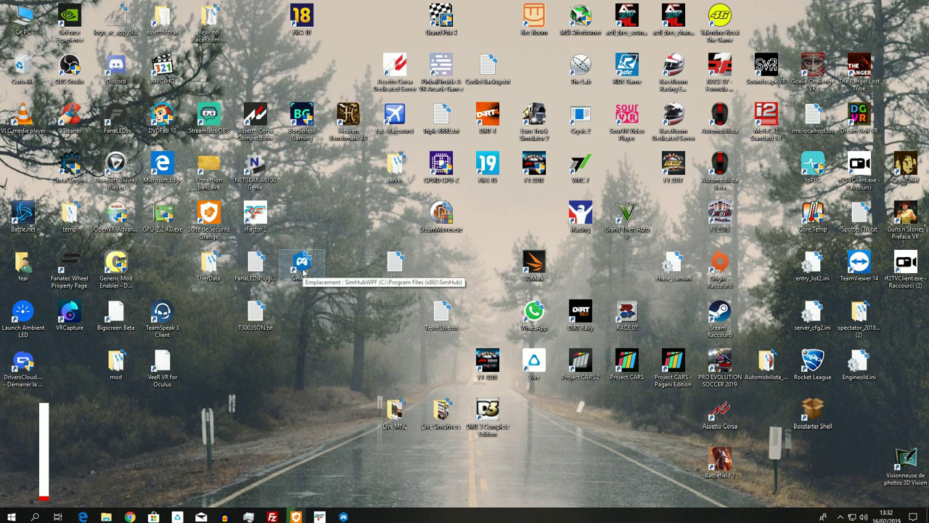
# Browse from the Steam game library's assettocorsa folder to the rFactor 2 folder under SteamApps\common
pyautogui.rightClick(255, 214)
pyautogui.doubleClick(171, 28)
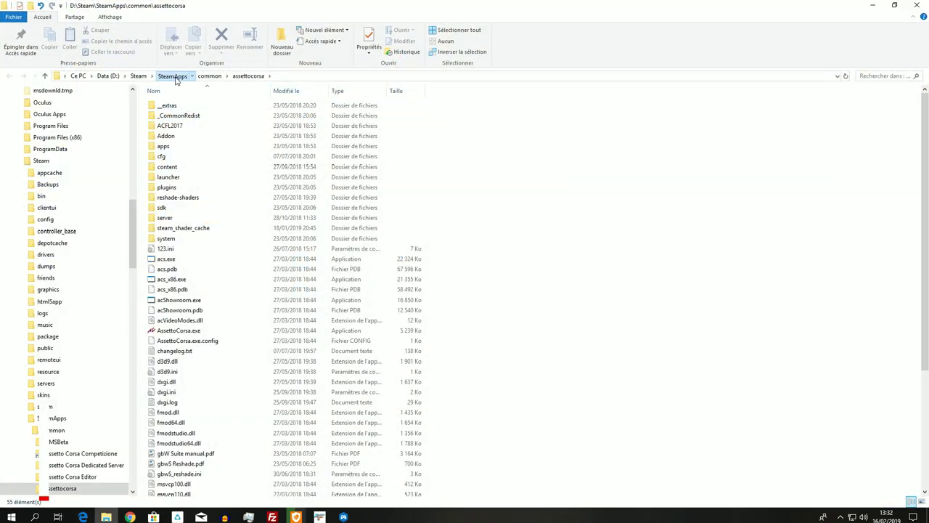
pyautogui.click(172, 76)
pyautogui.doubleClick(193, 106)
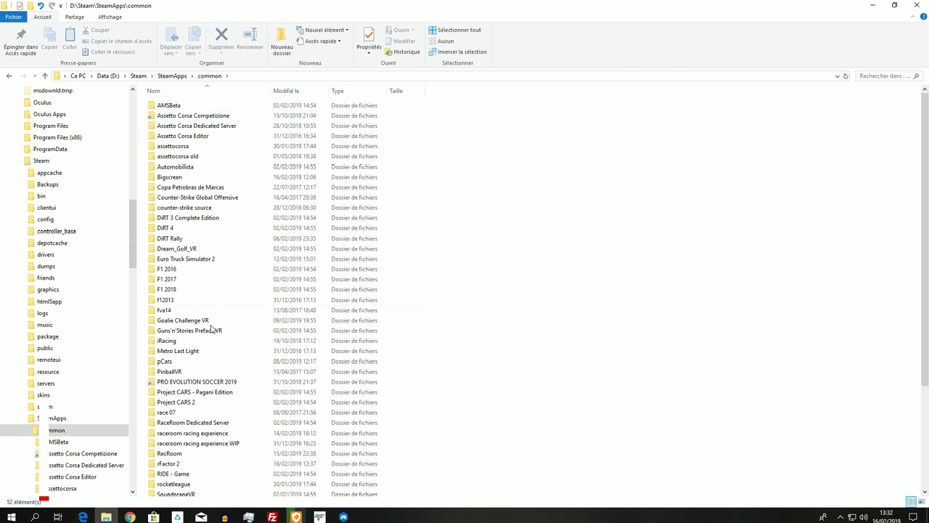
pyautogui.scroll(-5, 211, 312)
pyautogui.doubleClick(206, 328)
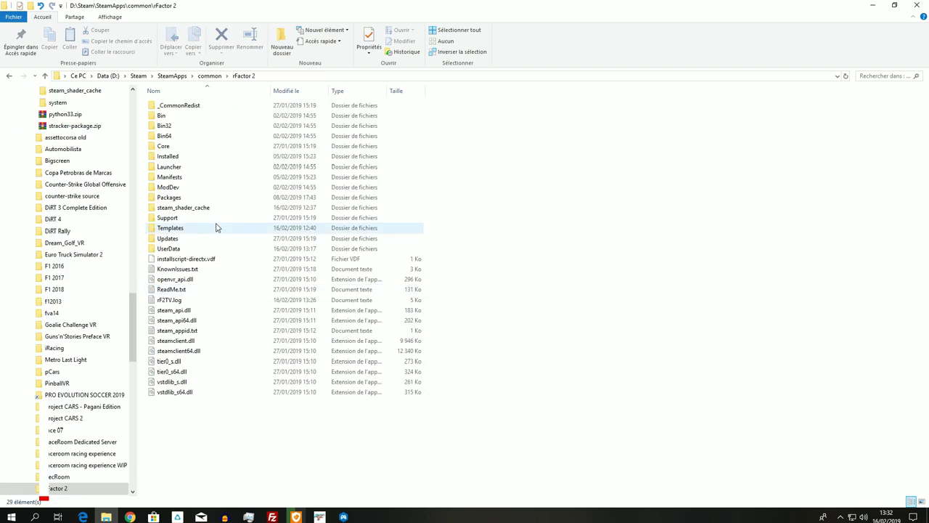
# Open the Bin64\Plugins folder of rFactor 2, select rF2PedalOverlayPlugin_x64.dll to point it out, and close the file browser
pyautogui.doubleClick(184, 137)
pyautogui.doubleClick(185, 128)
pyautogui.click(206, 125)
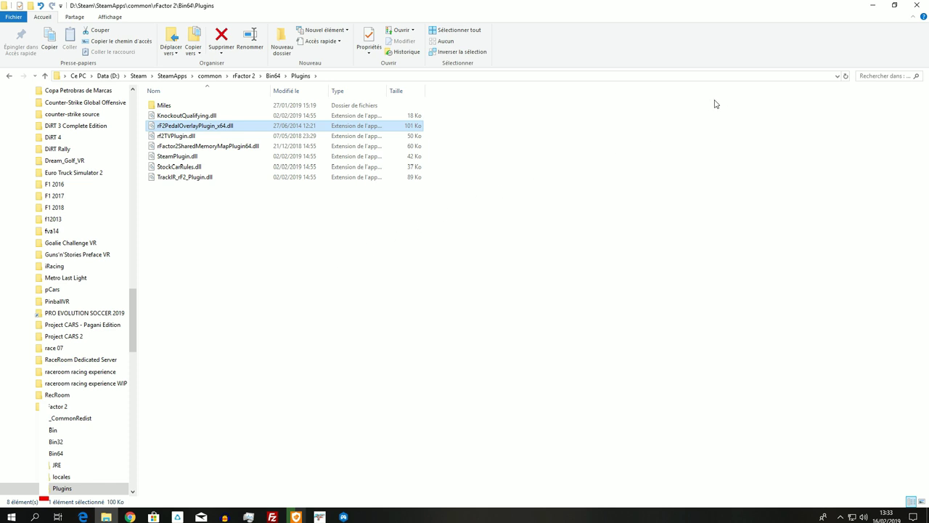
pyautogui.click(926, 6)
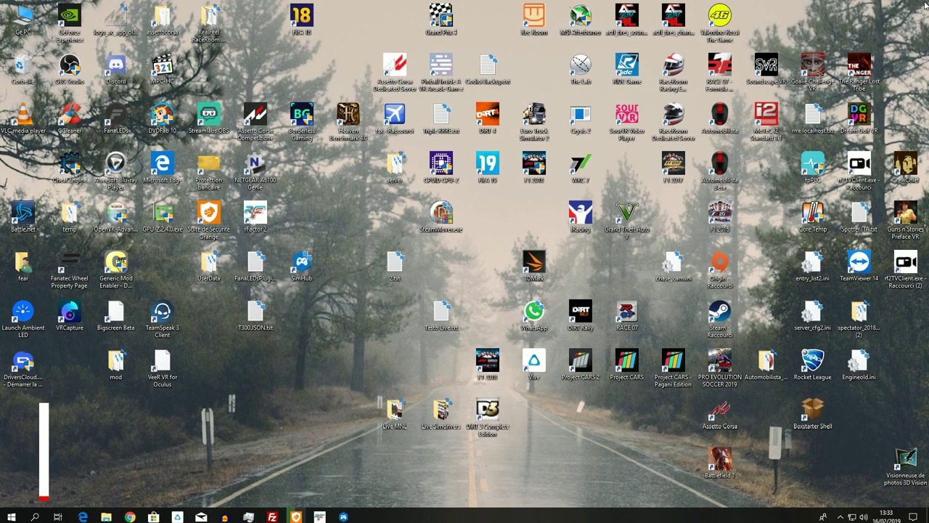
# Bring back the overlay layout manager and close it to end the running Fab layout
pyautogui.click(343, 517)
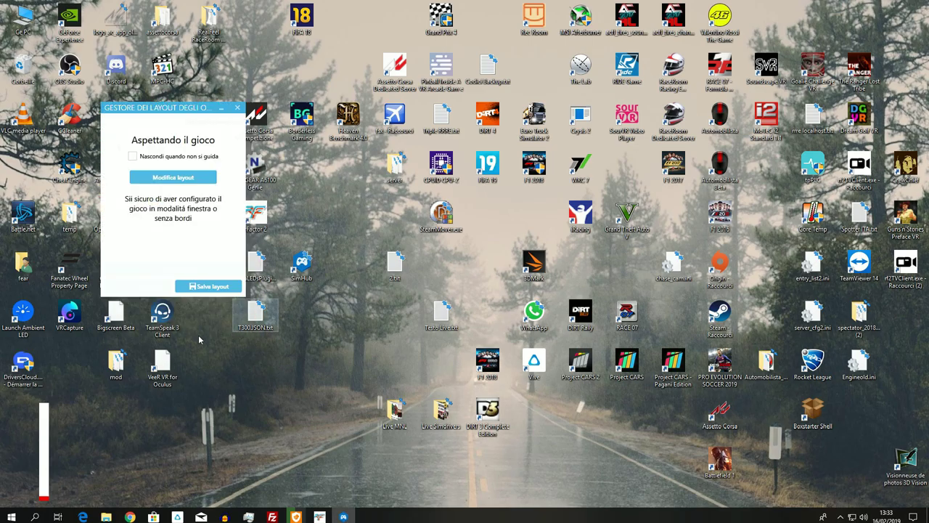
pyautogui.moveTo(141, 516)
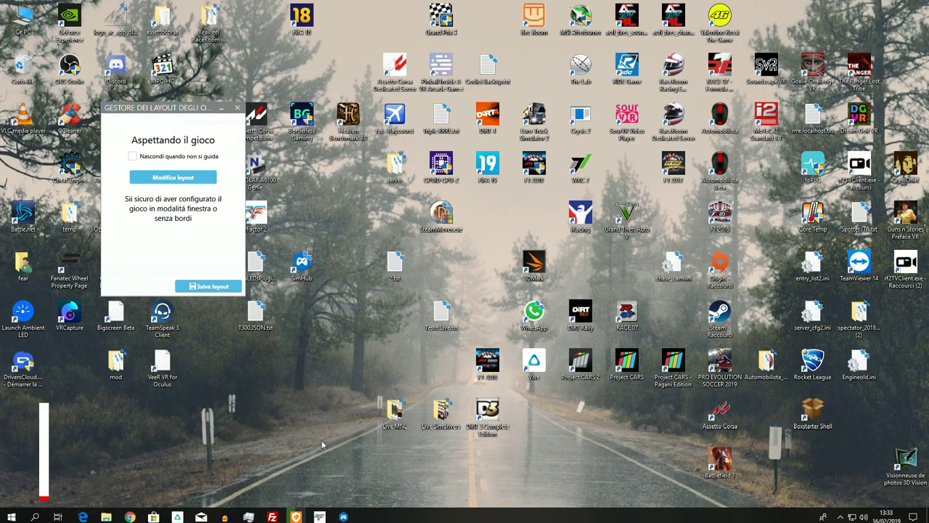
pyautogui.click(237, 109)
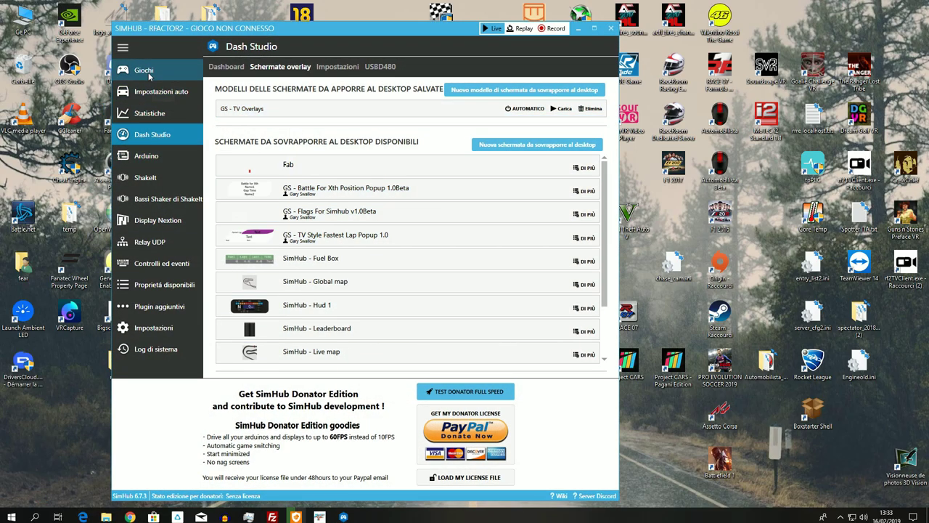
# Revisit the games list, then return to Dash Studio's overlay screens by way of its dashboards
pyautogui.click(148, 71)
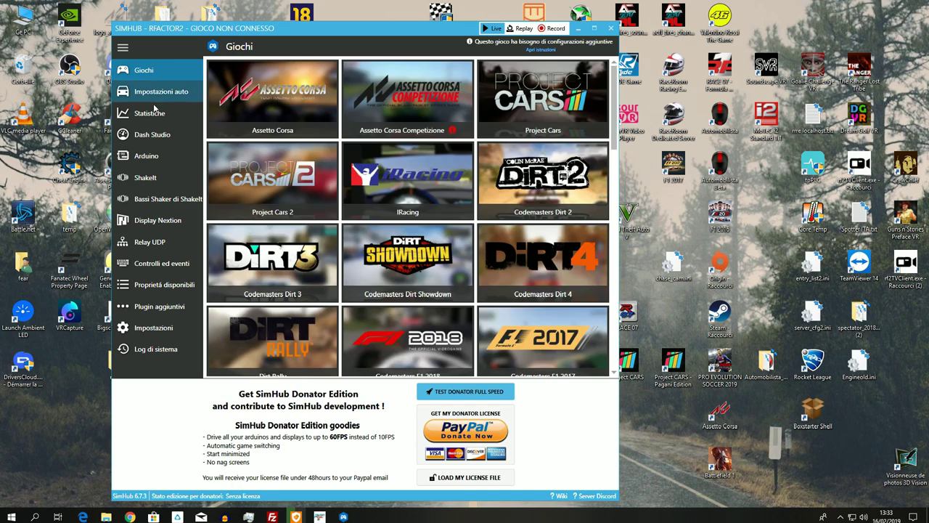
pyautogui.click(160, 136)
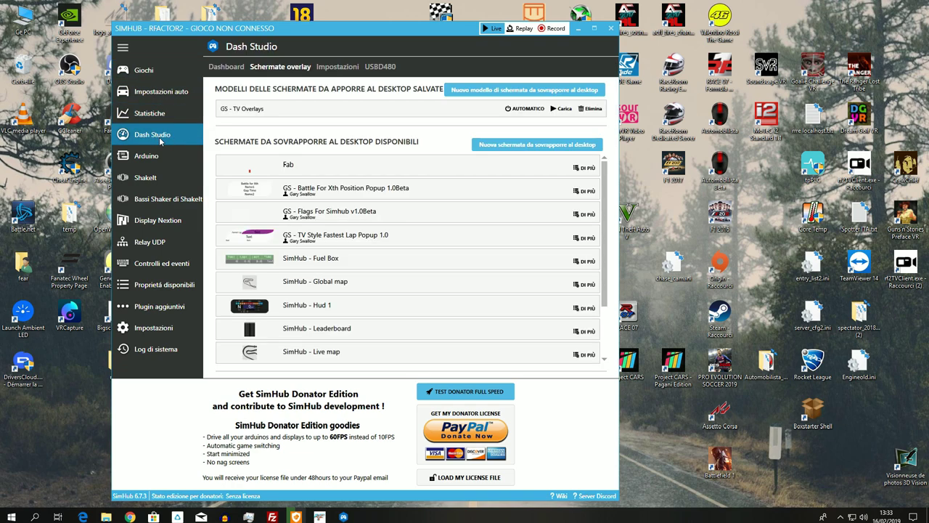
pyautogui.click(234, 68)
pyautogui.click(280, 67)
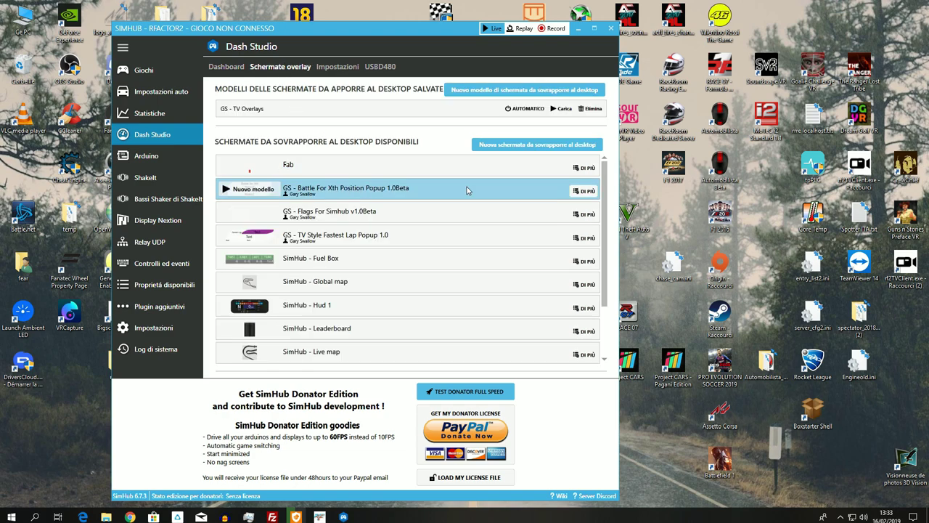
# Load the Fab overlay, move it to the desktop's lower-left corner, disable hiding when not driving, finish layout editing, and dismiss the layout manager
pyautogui.click(260, 167)
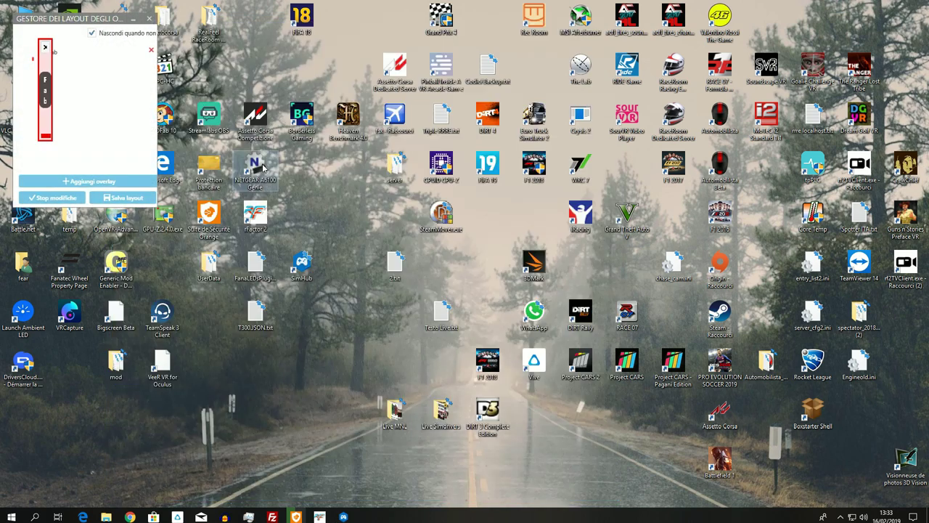
pyautogui.moveTo(47, 72); pyautogui.dragTo(46, 428)
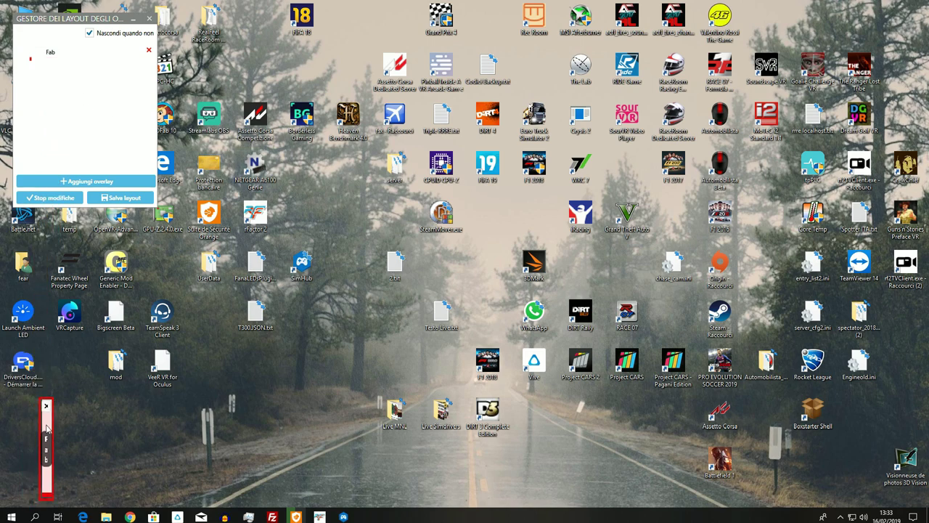
pyautogui.click(108, 34)
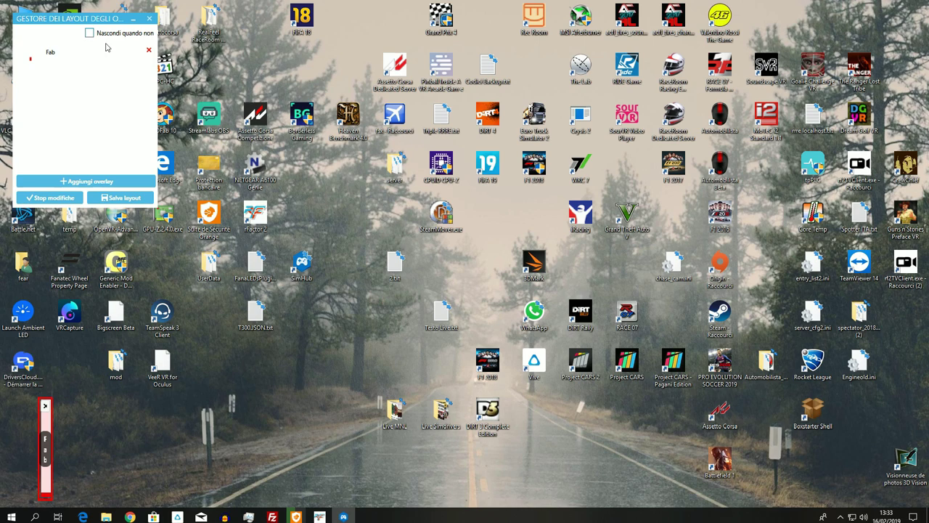
pyautogui.click(58, 198)
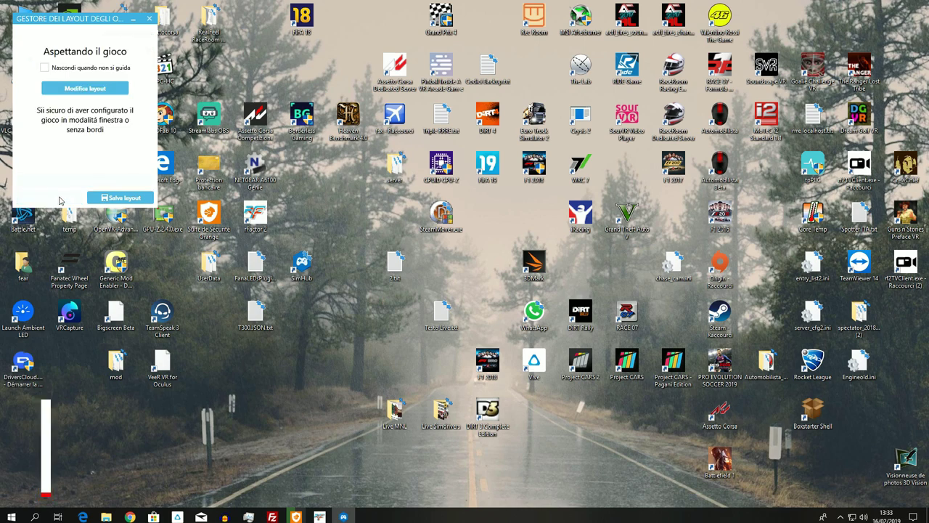
pyautogui.click(149, 18)
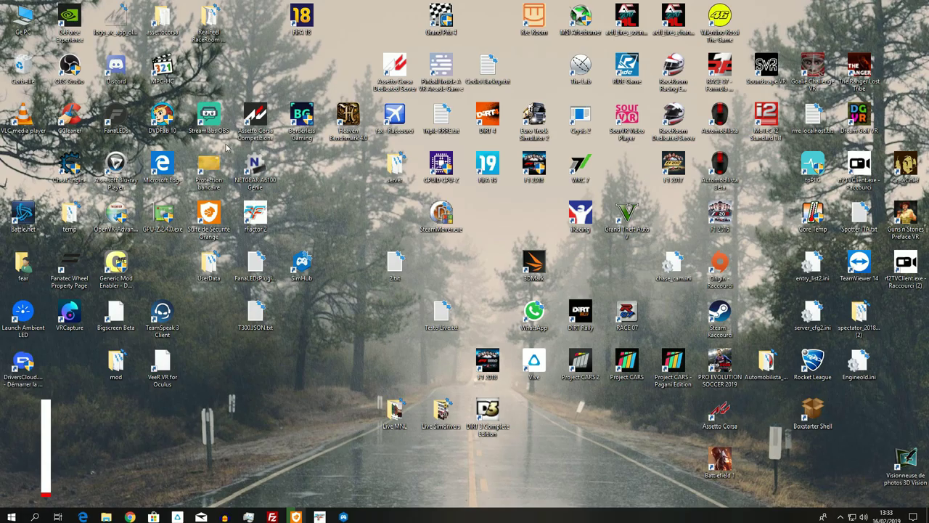
# Find rF2PedalOverlayPlugin_x64.dll in rFactor 2's Bin64\Plugins folder, starting from the assettocorsa folder, select it, and close the file browser
pyautogui.doubleClick(178, 26)
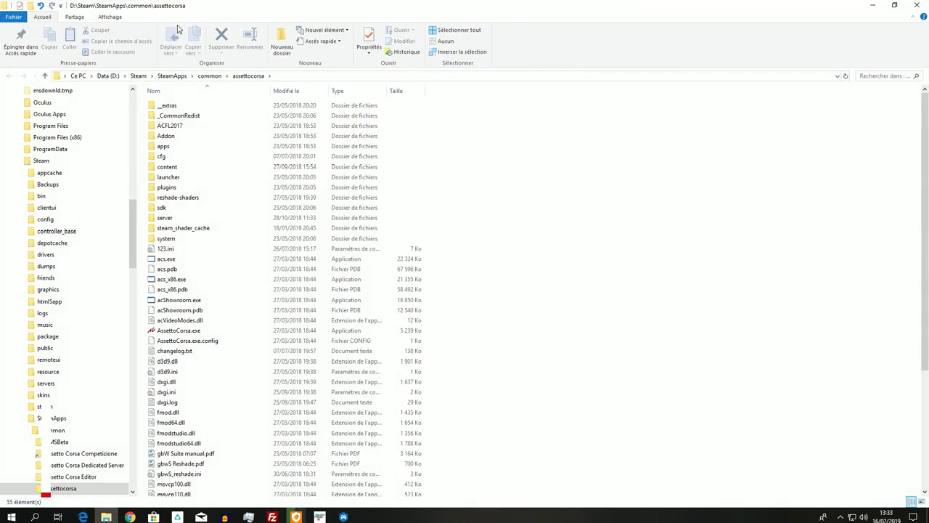
pyautogui.click(174, 77)
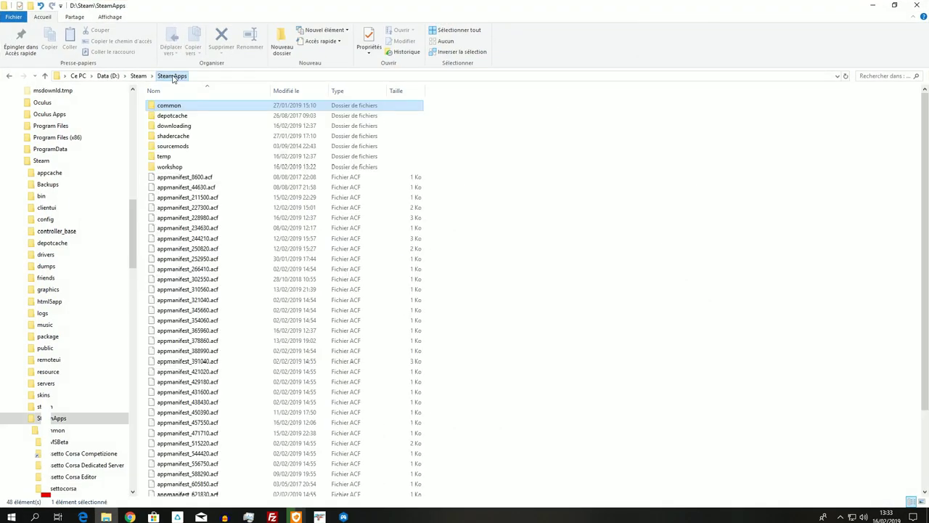
pyautogui.doubleClick(197, 109)
pyautogui.scroll(-5, 197, 290)
pyautogui.doubleClick(195, 326)
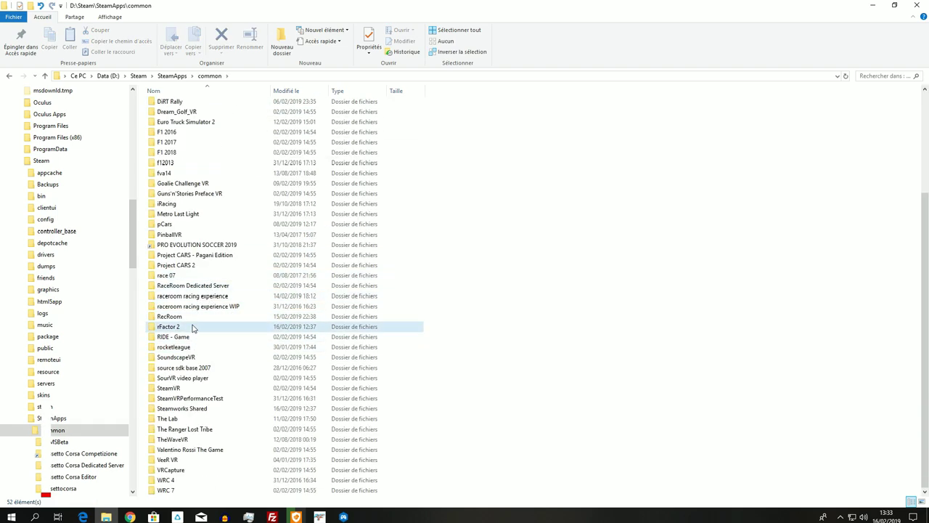
pyautogui.click(190, 138)
pyautogui.doubleClick(189, 139)
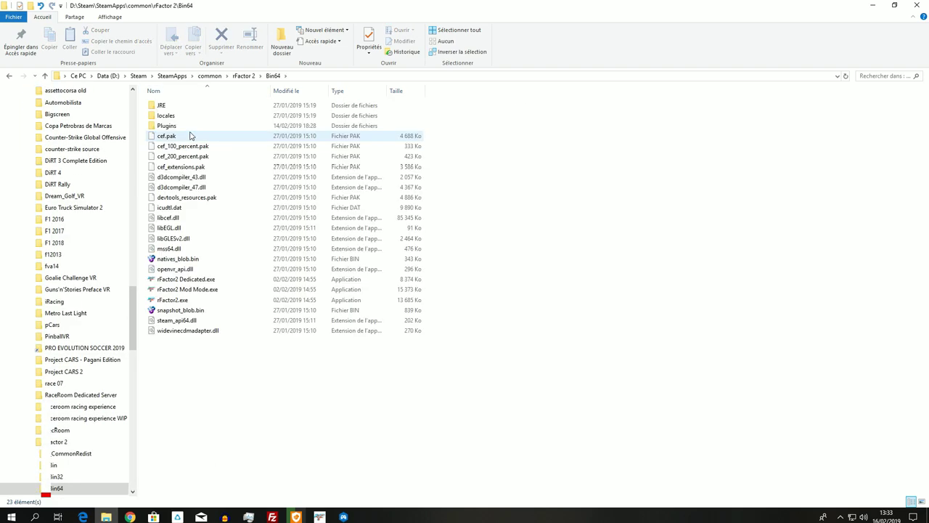
pyautogui.doubleClick(191, 126)
pyautogui.click(186, 126)
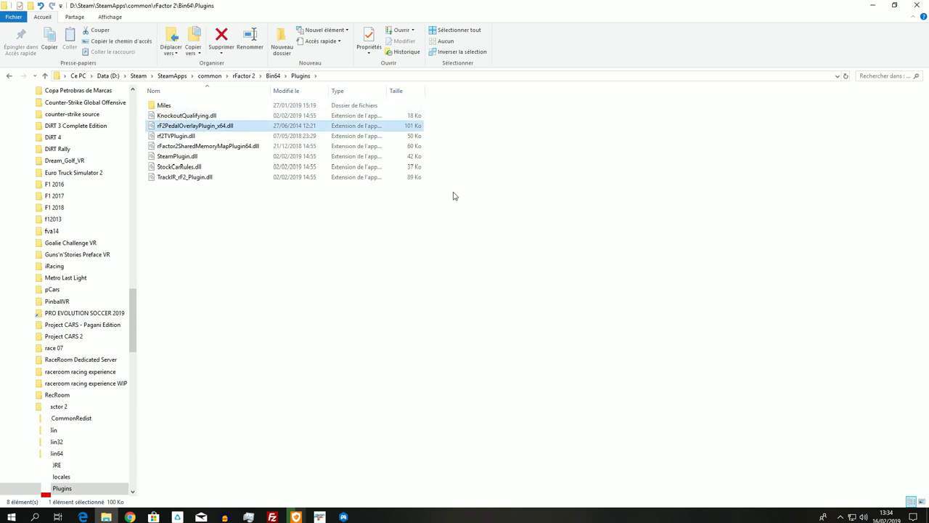
pyautogui.click(915, 6)
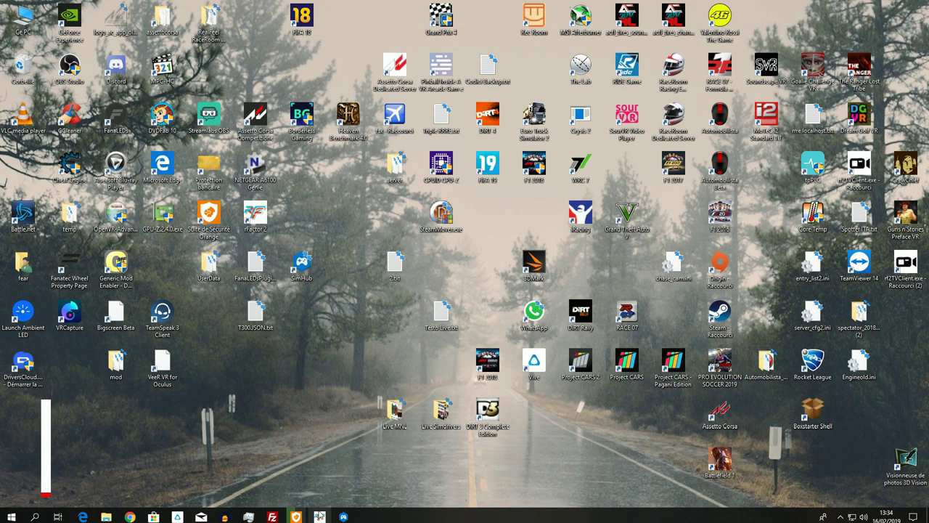
# Show the Thrustmaster T300RS wheel's force settings from the game controllers list, with its window centred over the rFactor 2 launcher
pyautogui.click(319, 516)
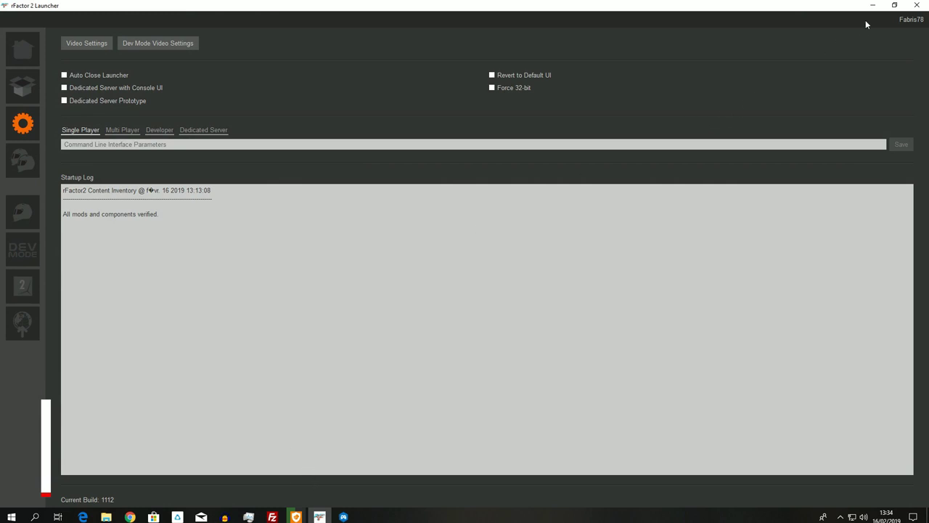
pyautogui.click(873, 5)
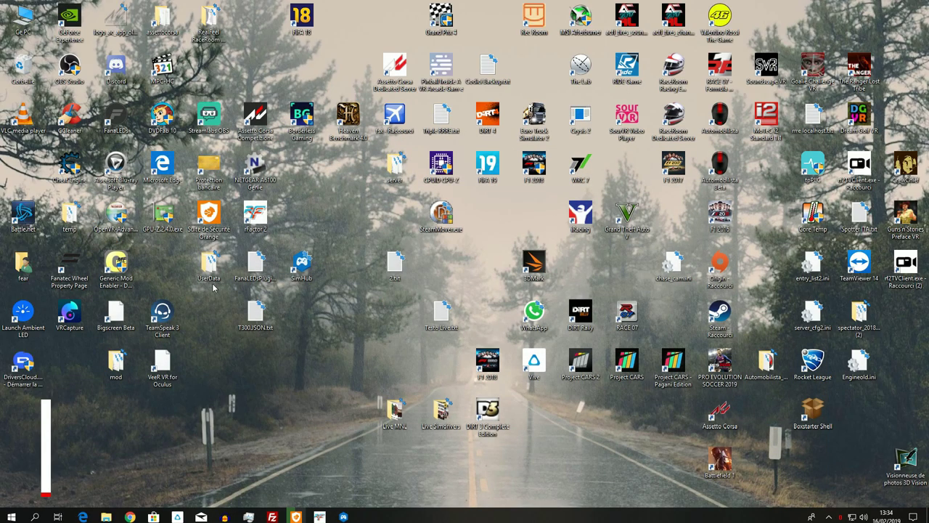
pyautogui.doubleClick(72, 267)
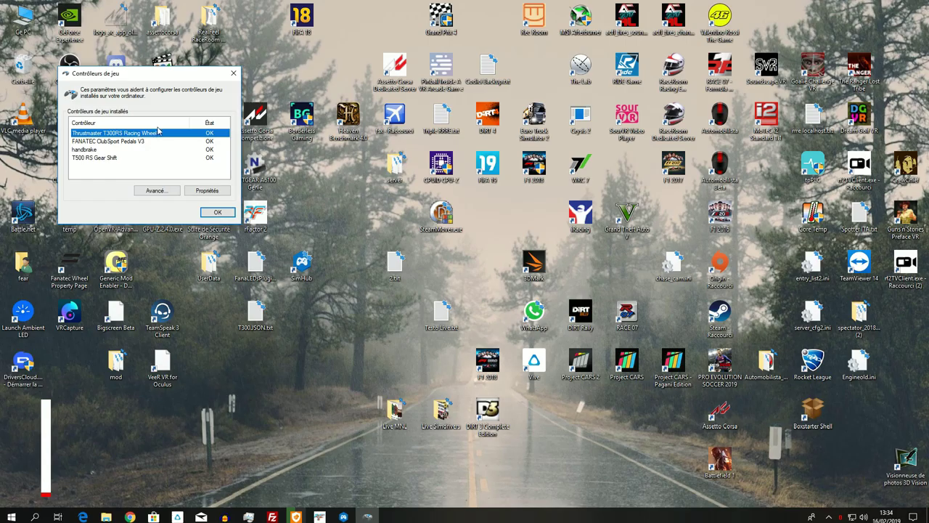
pyautogui.click(206, 190)
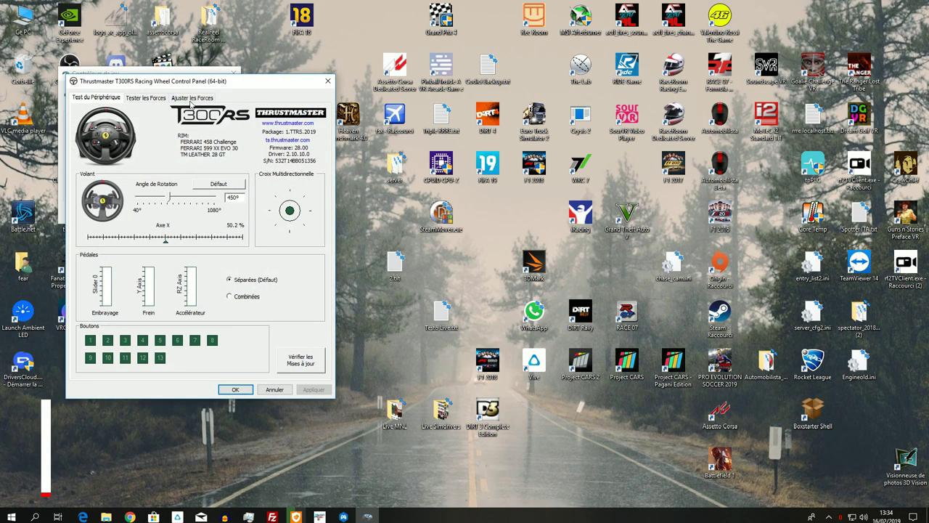
pyautogui.click(192, 98)
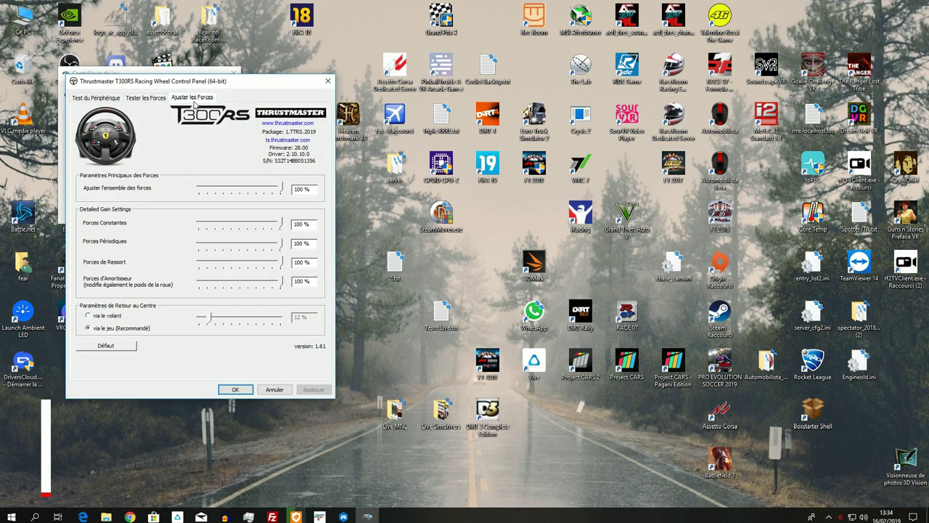
pyautogui.click(367, 517)
pyautogui.moveTo(251, 81); pyautogui.dragTo(487, 123)
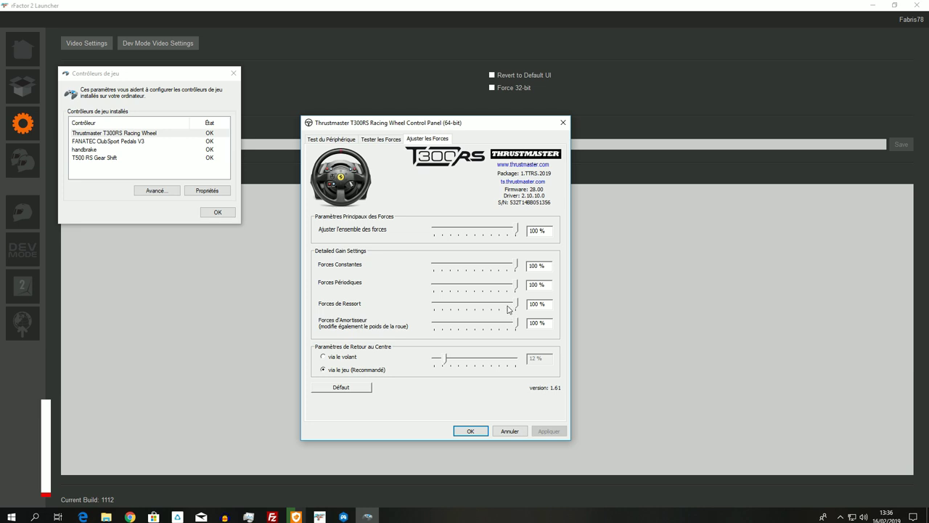
# Try a 900° rotation angle for the T300RS wheel, return it to 450°, and close the wheel and controller windows
pyautogui.click(345, 139)
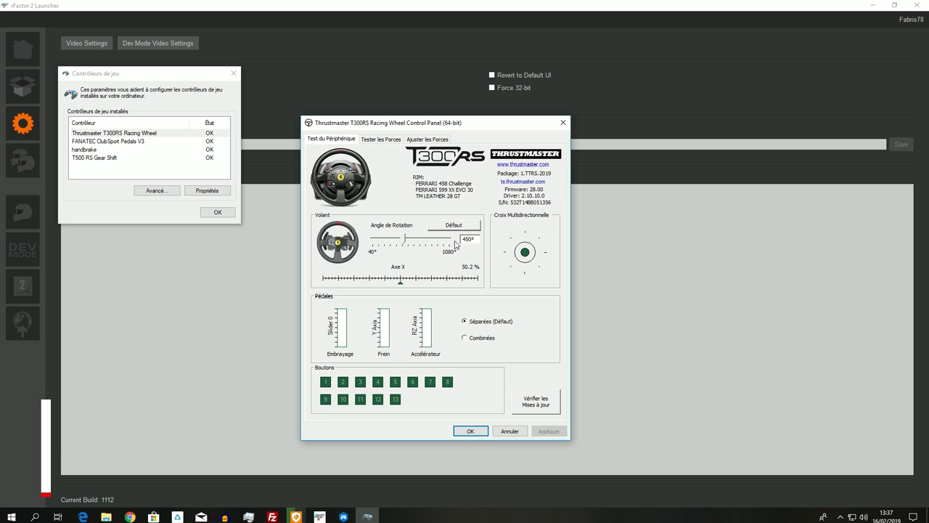
pyautogui.moveTo(405, 239); pyautogui.dragTo(437, 246)
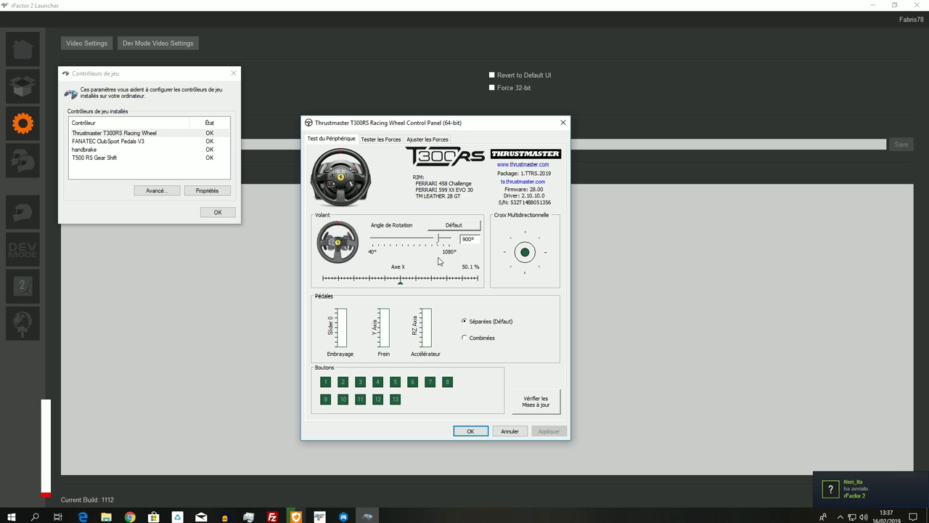
pyautogui.moveTo(436, 241); pyautogui.dragTo(405, 243)
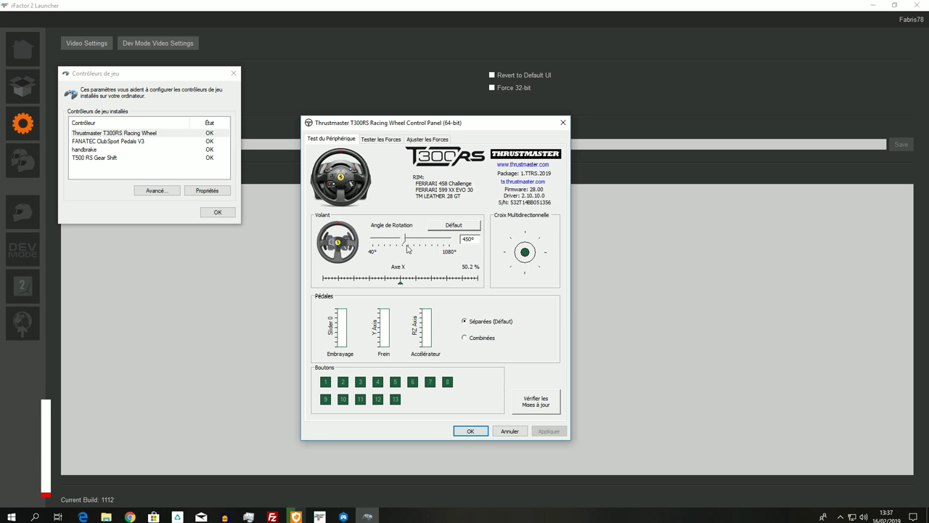
pyautogui.click(470, 431)
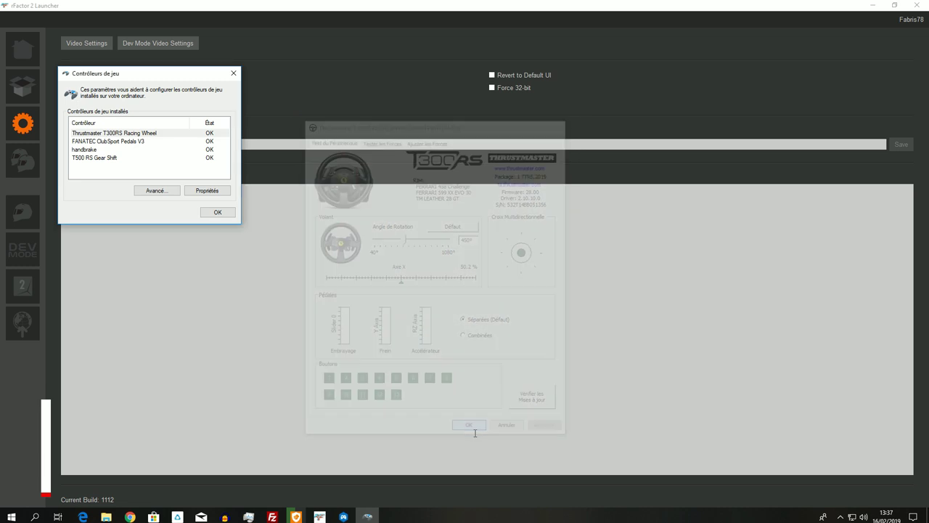
pyautogui.click(212, 215)
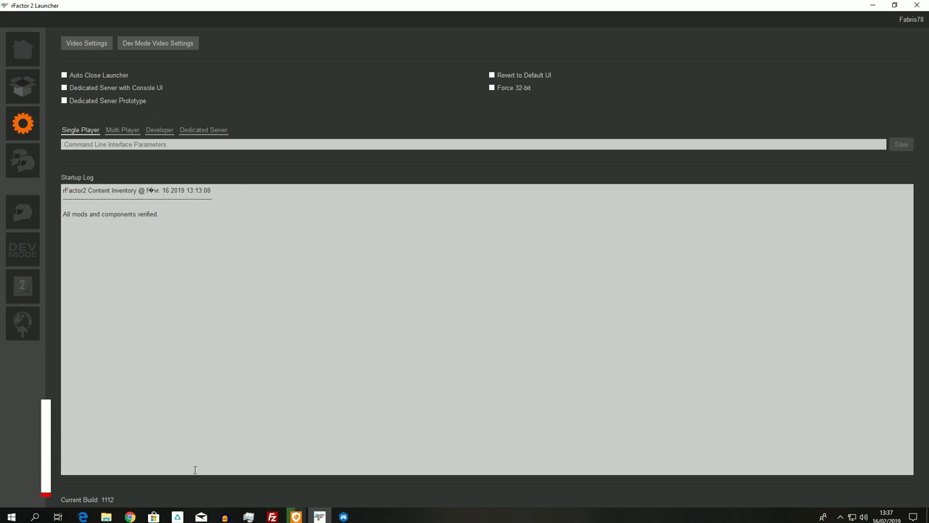
# Try NVIDIA GeForce GTX 1070 as the GPU in rFactor 2's video setup, view the display mode choices, and cancel the dialog
pyautogui.click(93, 45)
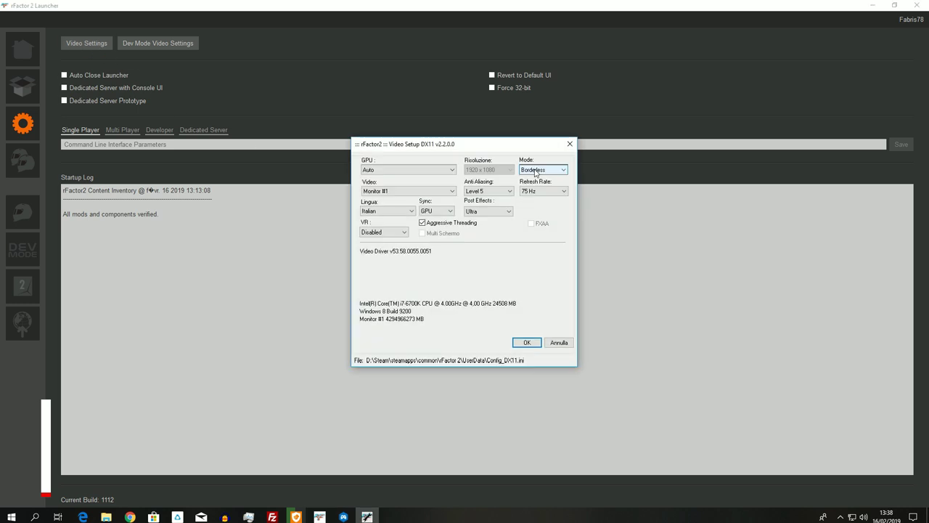
pyautogui.click(406, 169)
pyautogui.click(407, 187)
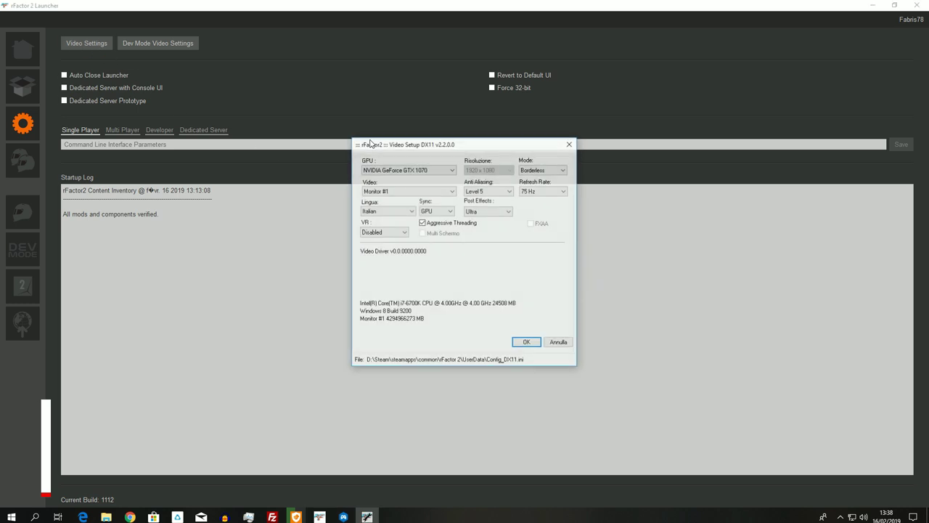
pyautogui.click(535, 172)
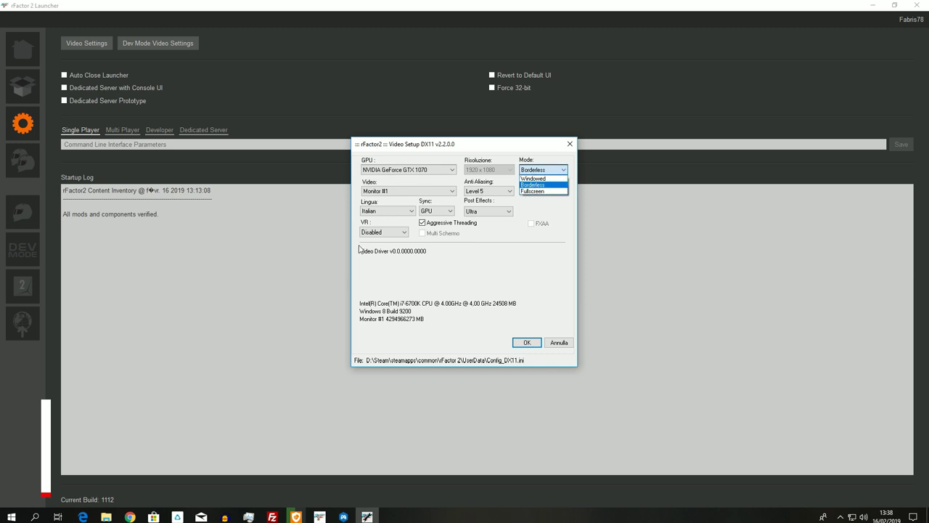
pyautogui.click(561, 342)
pyautogui.click(552, 345)
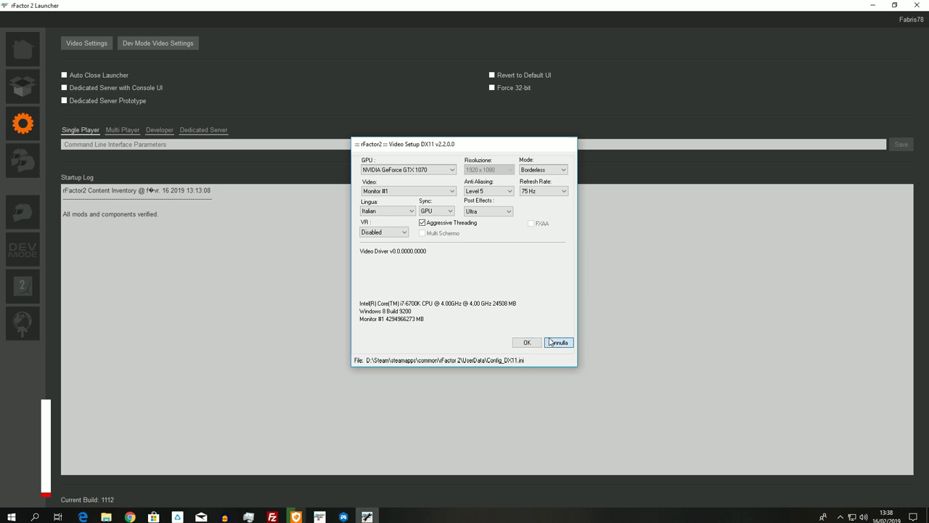
# Launch the single-player game, review its custom plugins and controller settings in the options, and return to the main screen
pyautogui.click(23, 212)
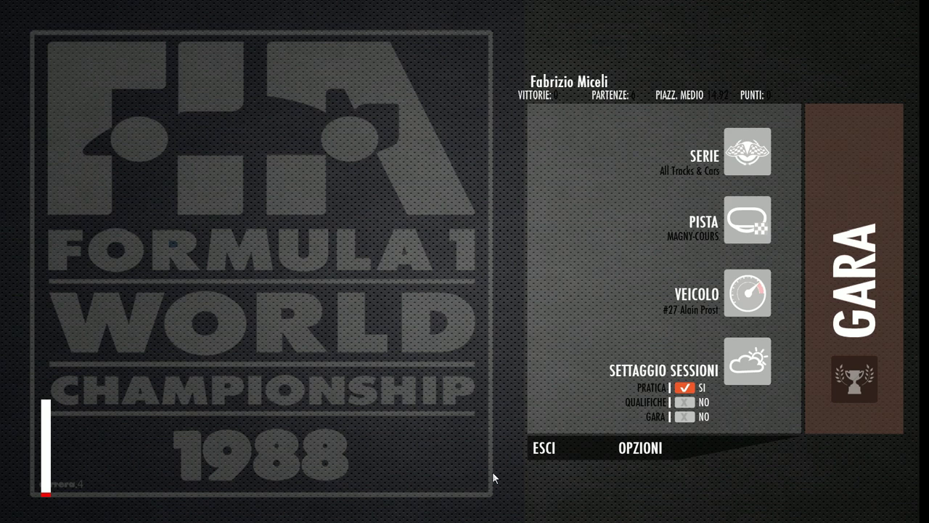
pyautogui.click(642, 448)
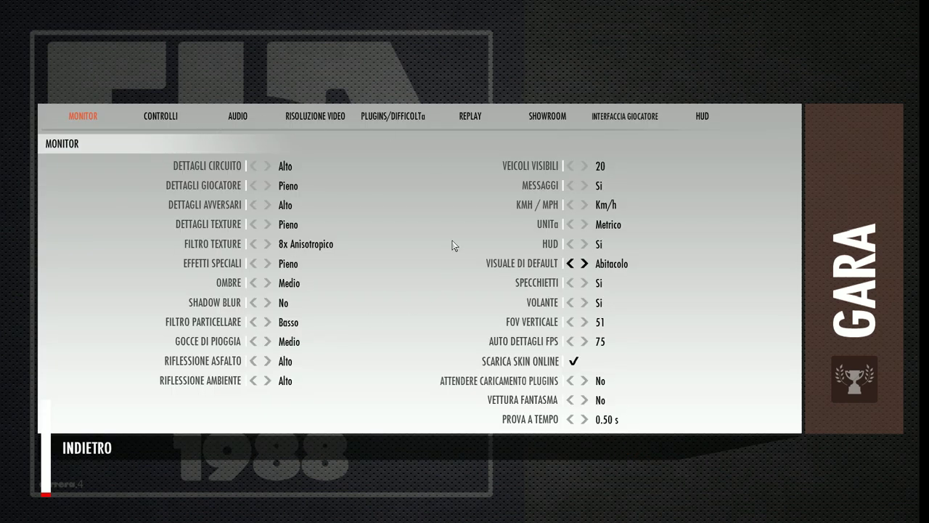
pyautogui.click(386, 115)
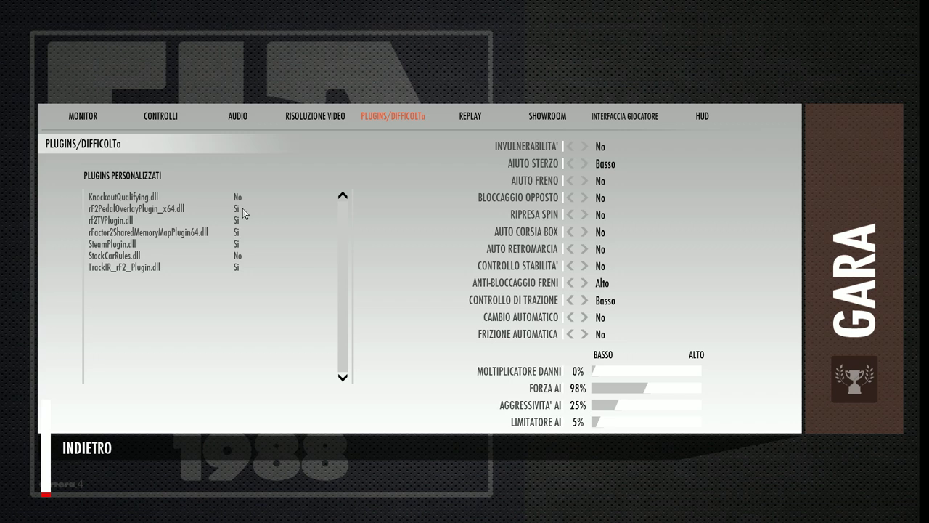
pyautogui.click(172, 112)
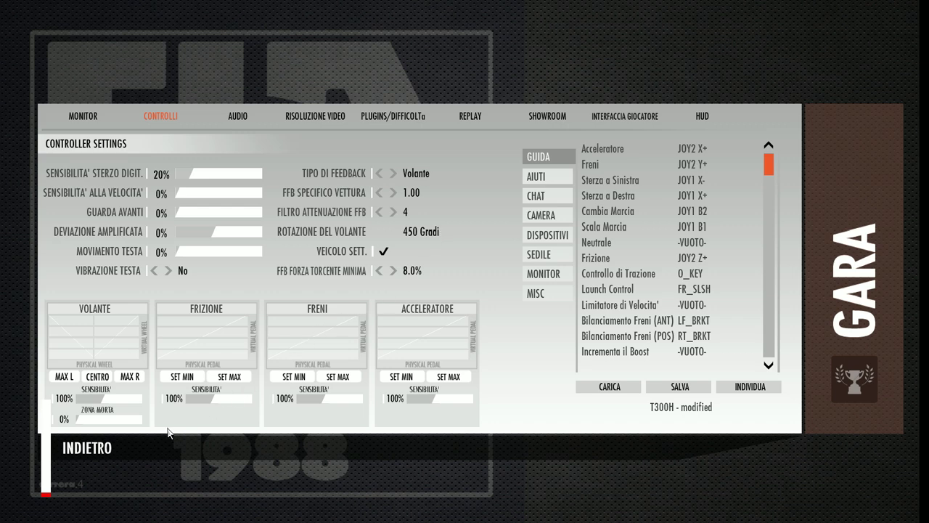
pyautogui.click(104, 444)
# Enter the Magny-Cours practice session and open its in-session control settings
pyautogui.click(817, 384)
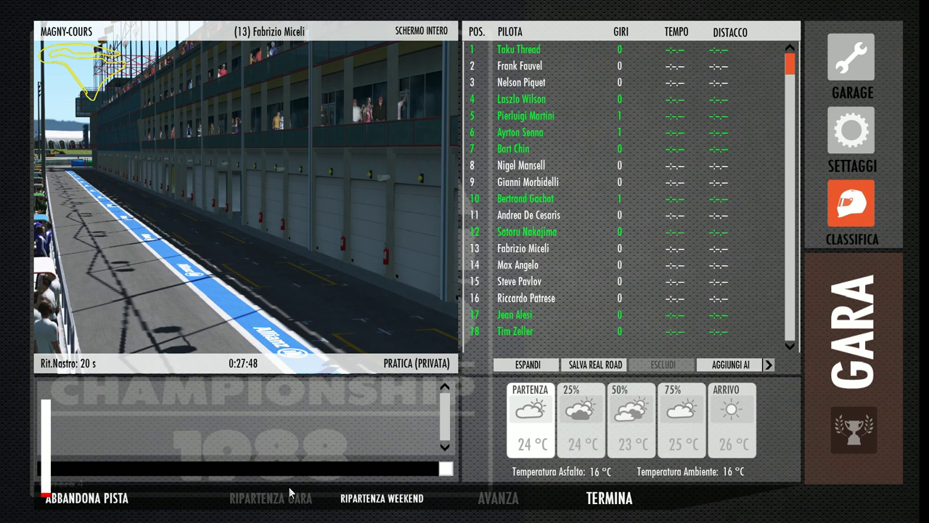
pyautogui.click(845, 151)
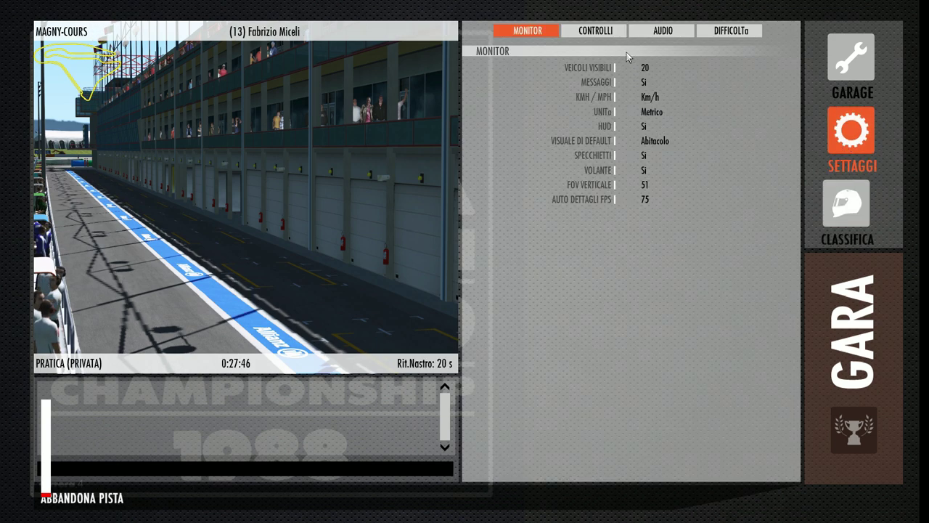
pyautogui.click(591, 33)
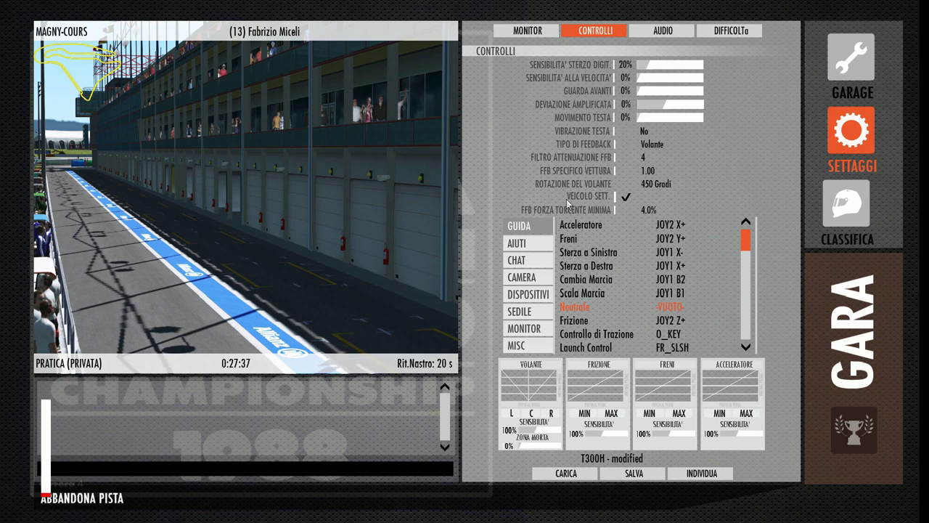
# Try a manual wheel rotation of 500 degrees with the vehicle-set option disabled, and re-enable that option
pyautogui.click(627, 201)
pyautogui.click(631, 185)
pyautogui.click(631, 185)
pyautogui.click(631, 184)
pyautogui.click(631, 185)
pyautogui.click(631, 184)
pyautogui.click(620, 185)
pyautogui.click(620, 185)
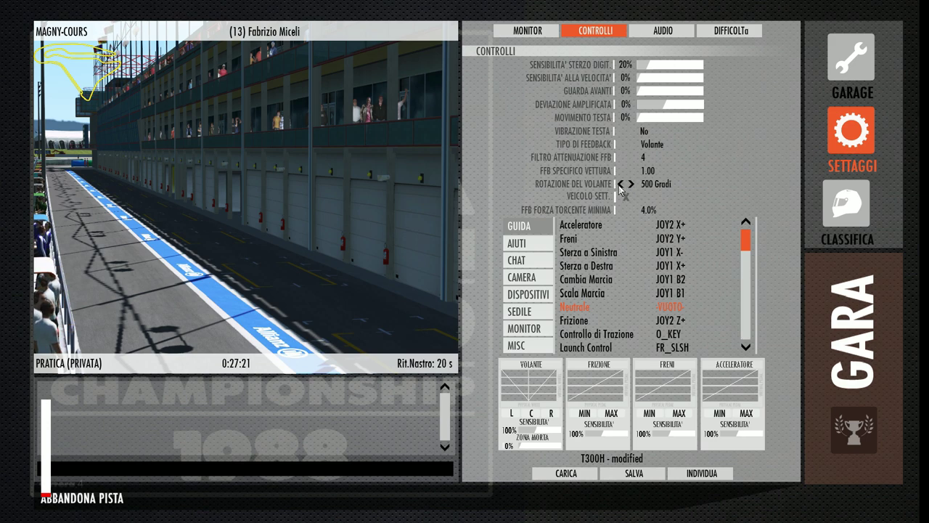
pyautogui.click(629, 198)
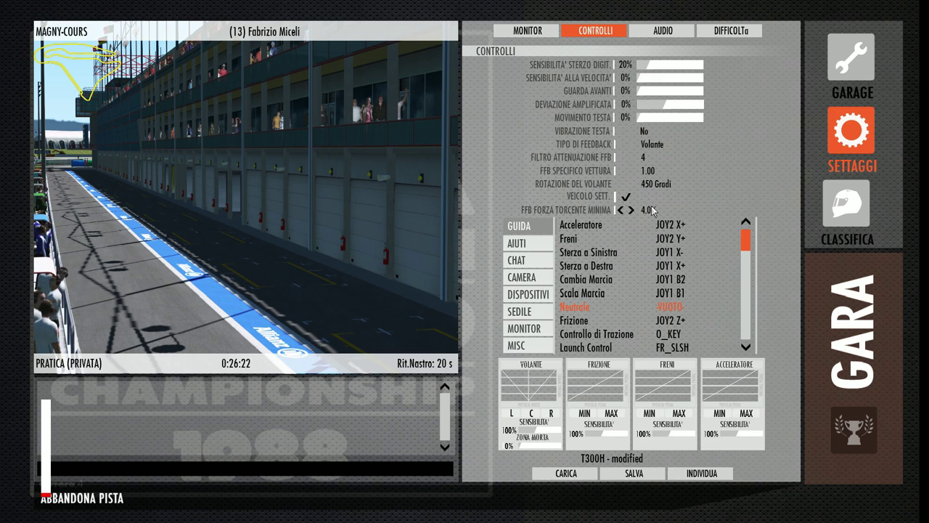
# Try a minimum force-feedback torque of 8.0%, test it from the cockpit, and return to the control settings
pyautogui.click(631, 210)
pyautogui.click(630, 210)
pyautogui.click(631, 210)
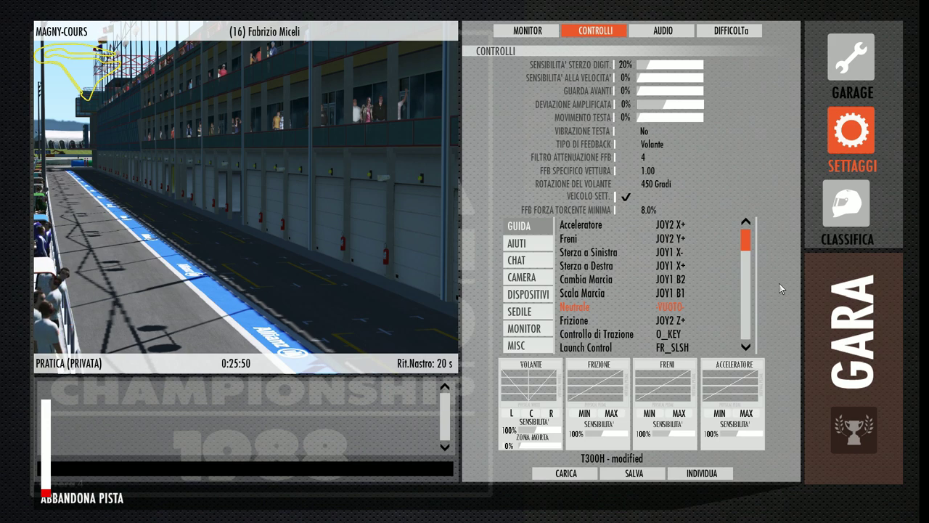
pyautogui.click(825, 301)
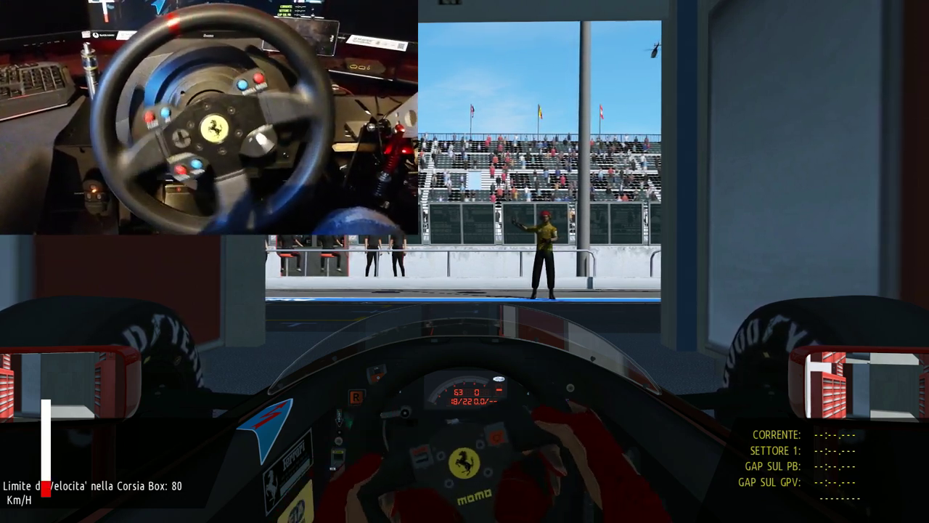
pyautogui.press('Escape')
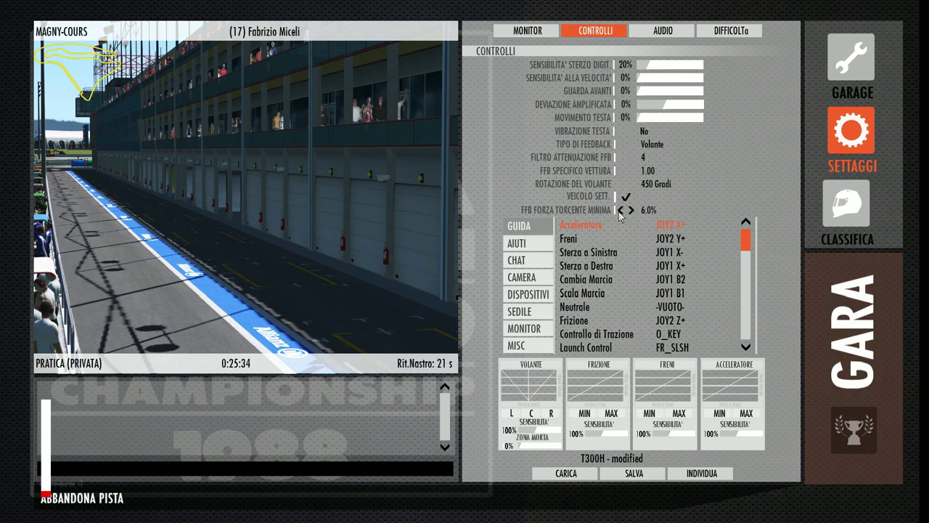
# Test the minimum force-feedback torque at 6.0% in the car, lower it to 4.0%, and test it again
pyautogui.click(853, 312)
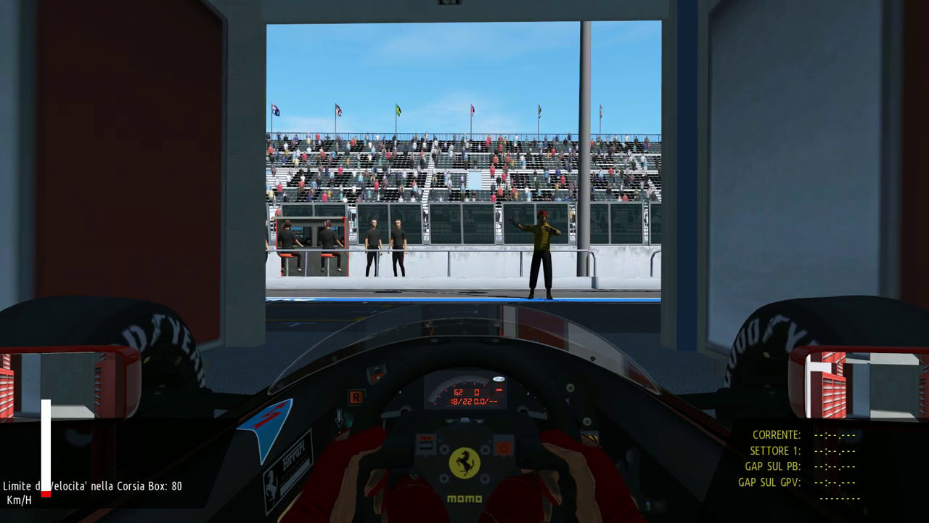
pyautogui.press('Escape')
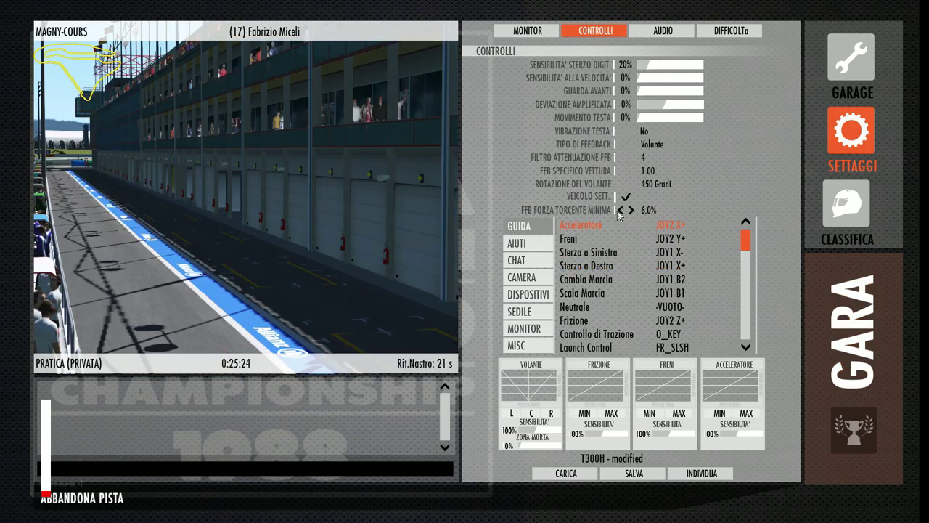
pyautogui.click(620, 210)
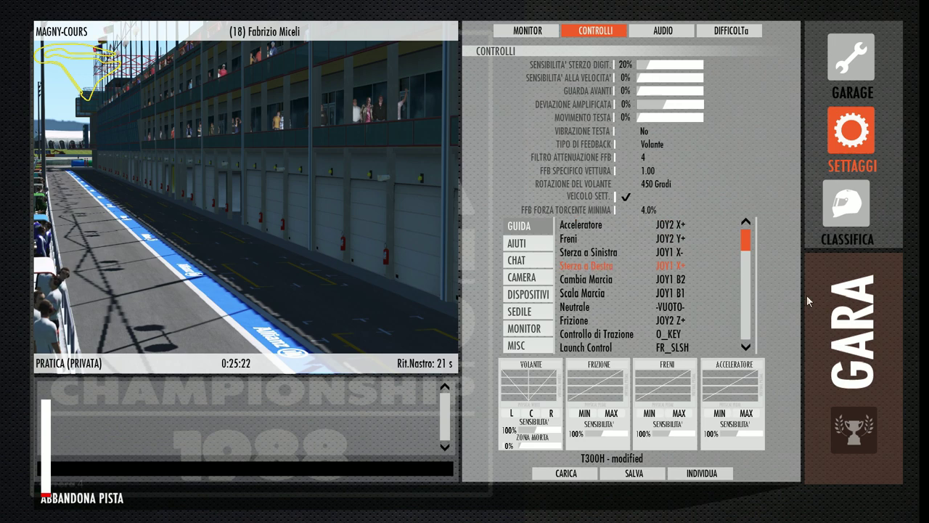
pyautogui.click(855, 328)
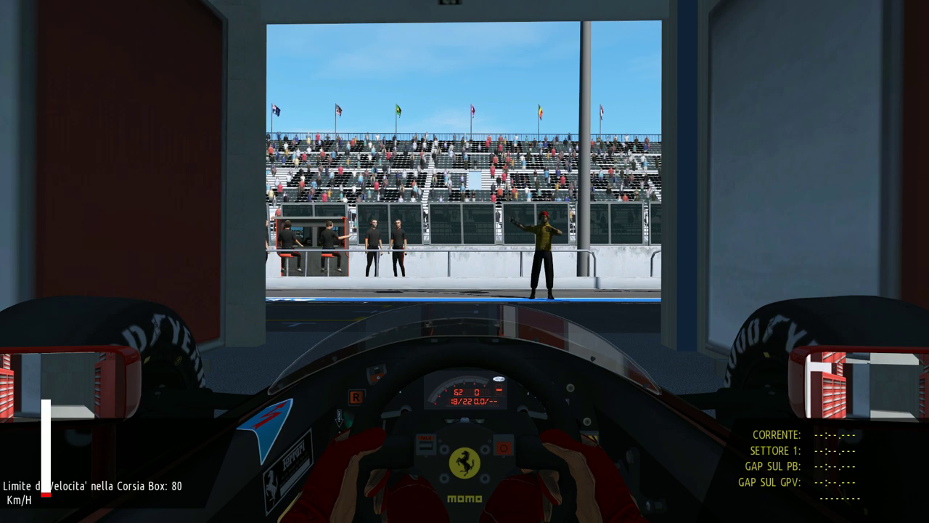
pyautogui.press('Escape')
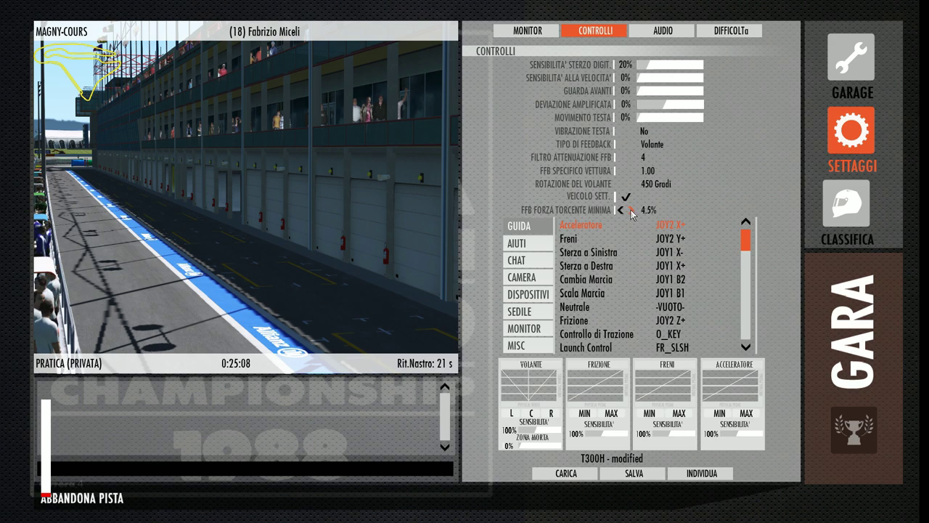
# Check the steering force feedback from the cockpit of the parked car, and return to the control settings
pyautogui.click(828, 327)
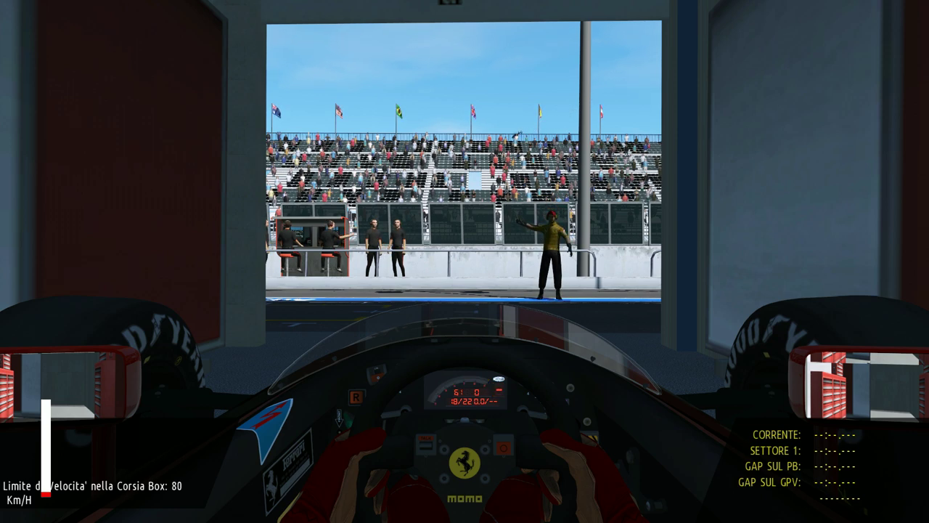
pyautogui.press('Down')
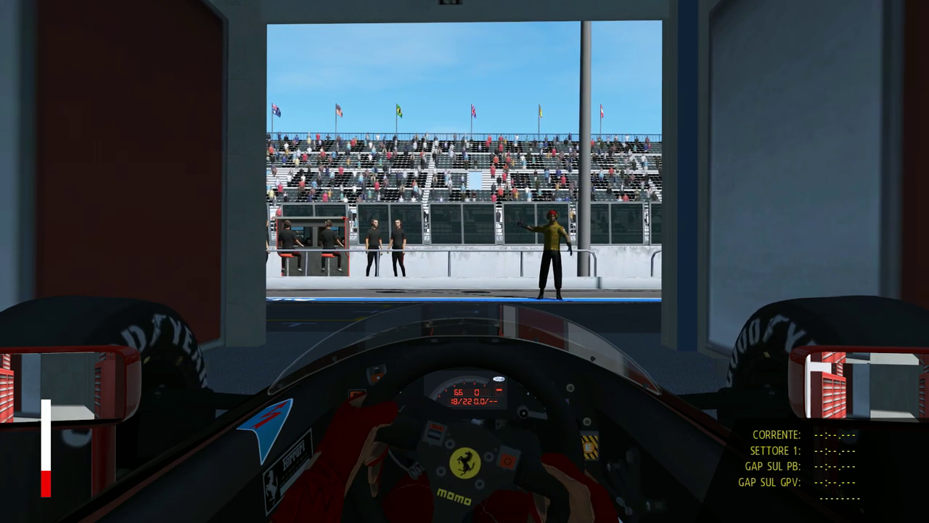
pyautogui.press('Down')
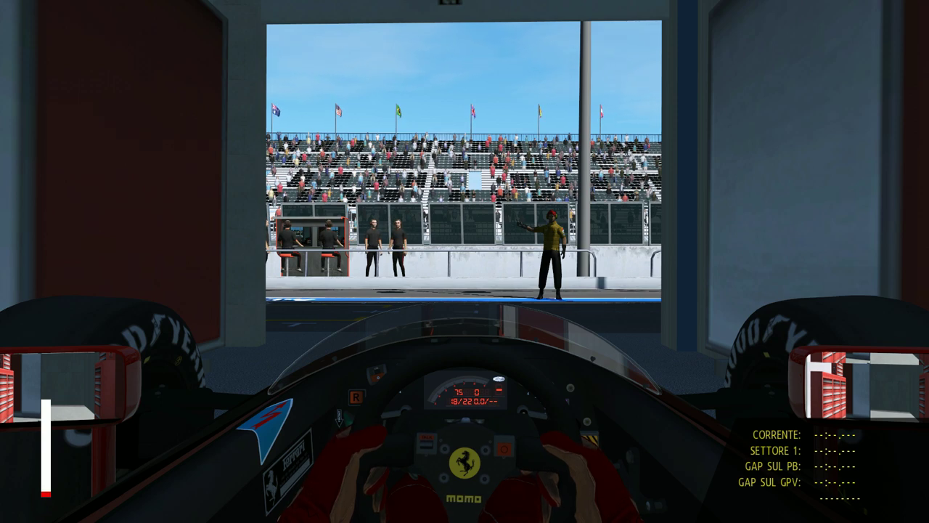
pyautogui.press('Escape')
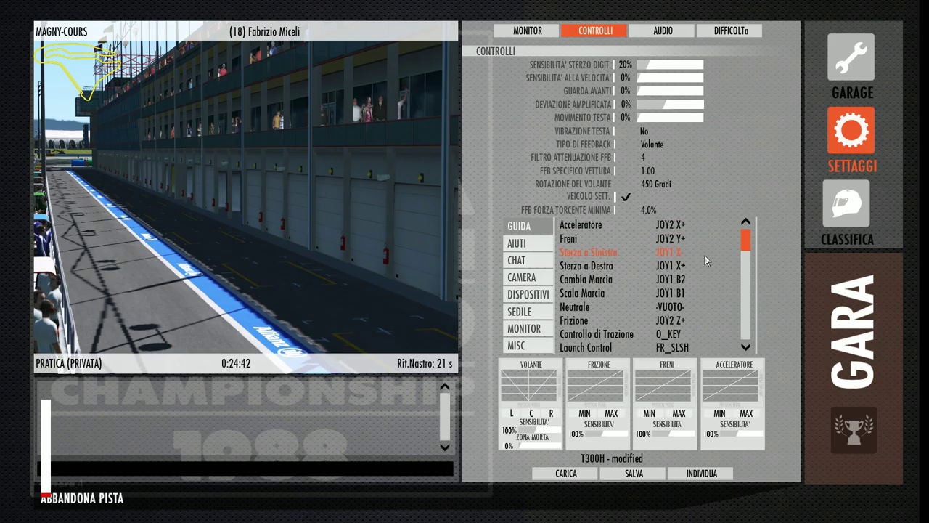
pyautogui.click(853, 331)
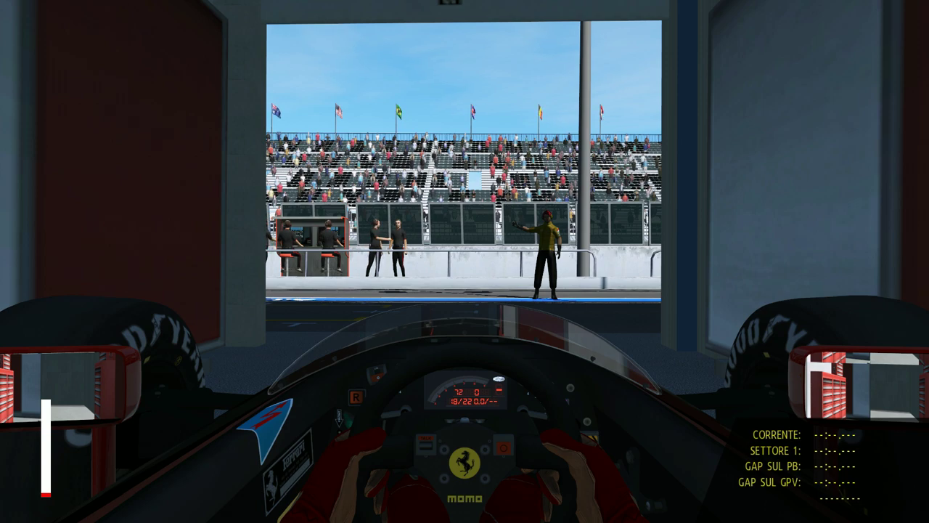
pyautogui.press('Escape')
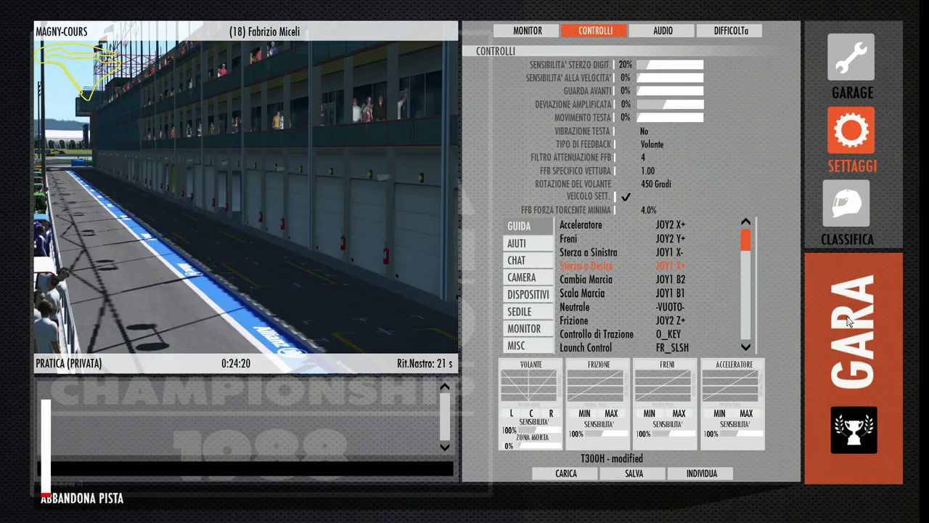
# Enter the car and drive it out of the garage and along the pit lane to test the force feedback
pyautogui.click(859, 312)
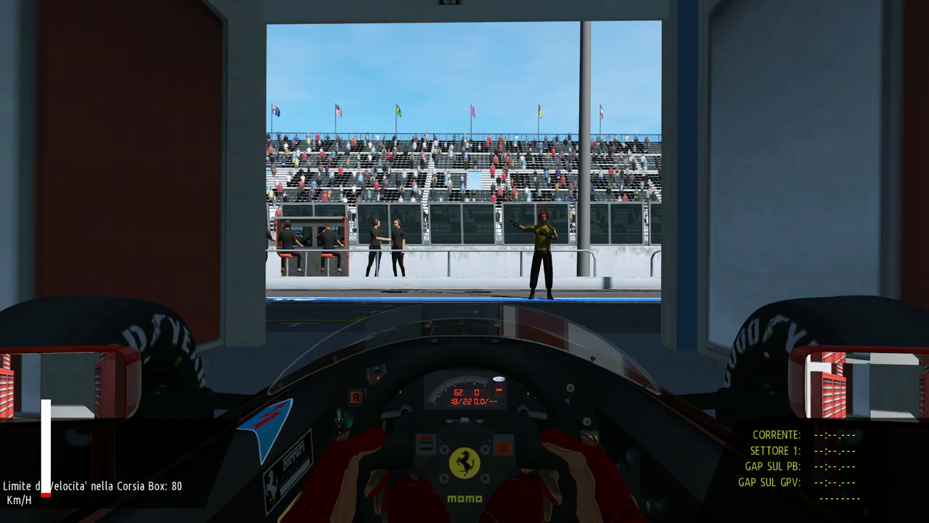
pyautogui.press('Up')
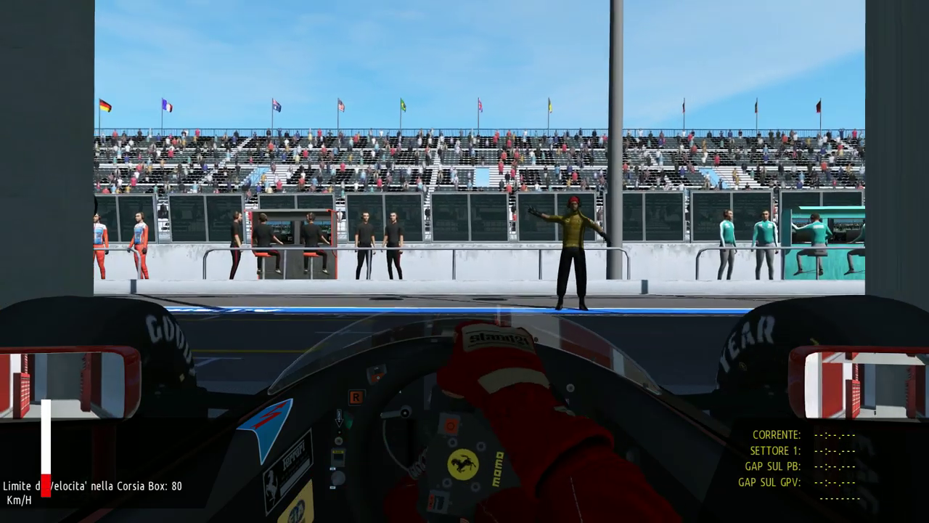
pyautogui.press('Left')
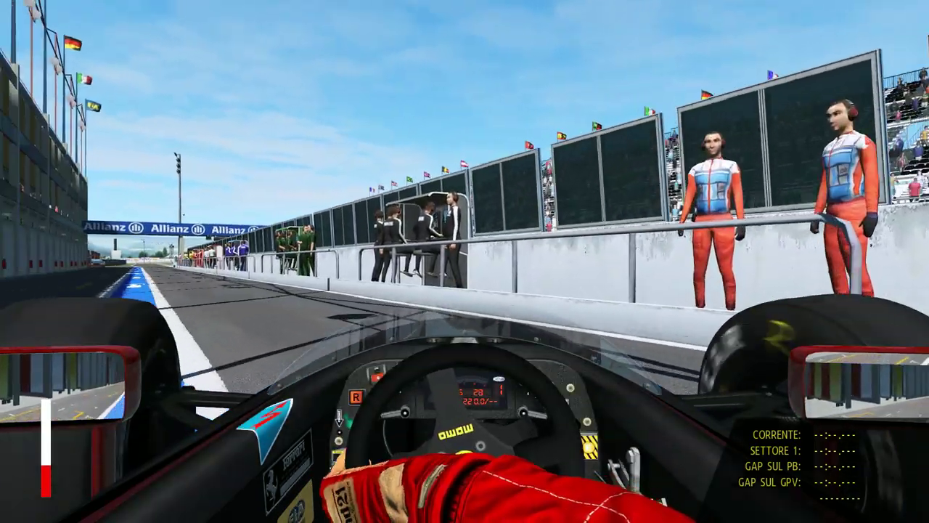
pyautogui.press('Right')
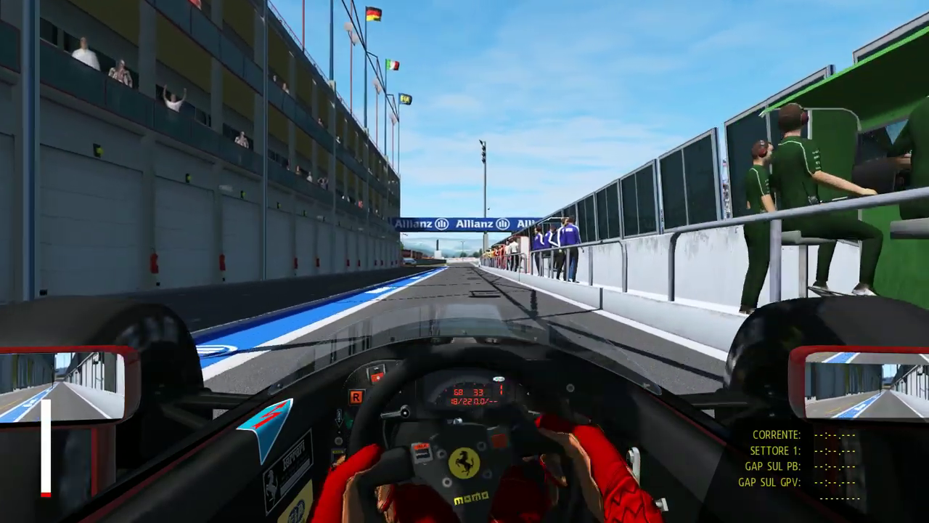
pyautogui.press('Up')
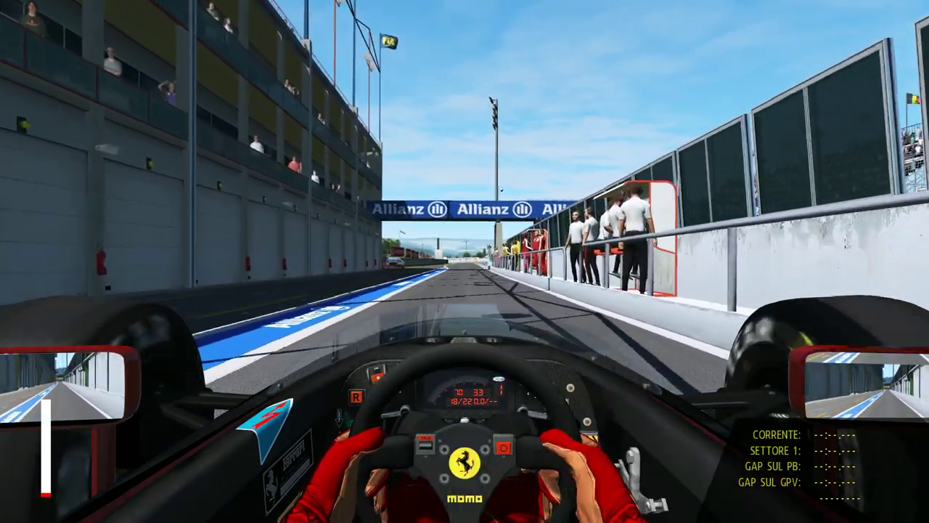
pyautogui.press('Up')
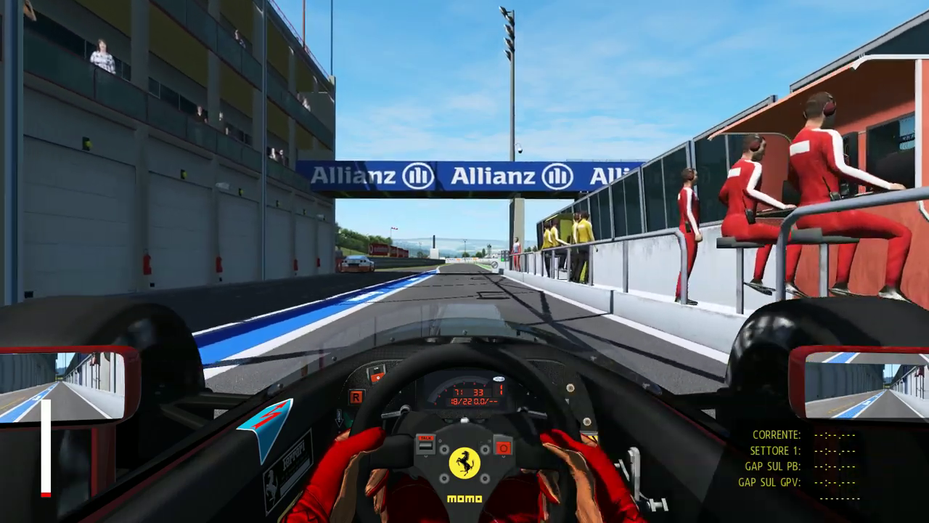
pyautogui.press('Up')
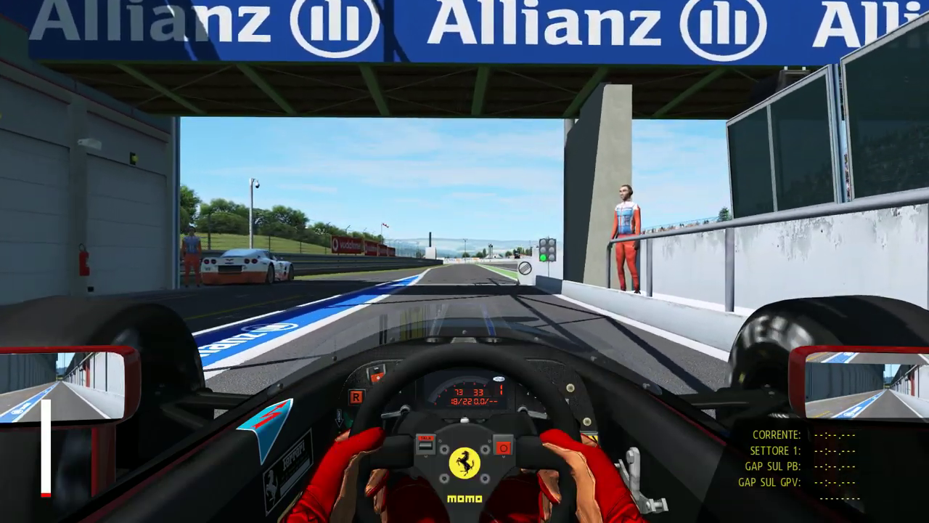
pyautogui.press('Up')
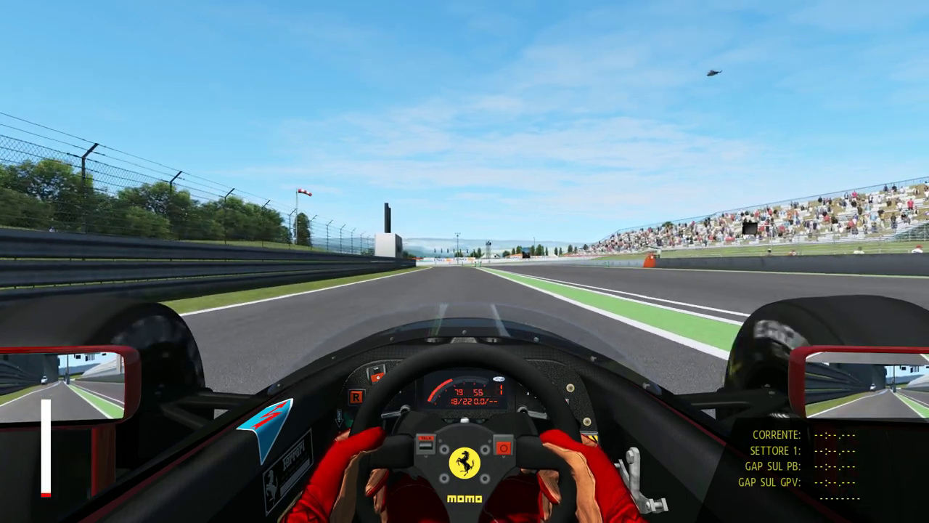
# Accelerate out of the pit exit and drive through the first bends up to sixth gear to assess force-feedback strength
pyautogui.press('Up')
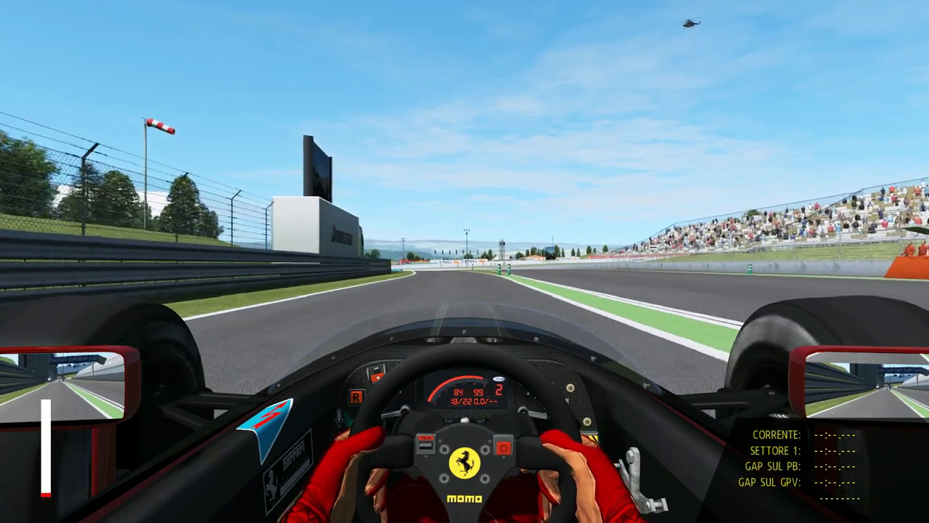
pyautogui.press('Left')
pyautogui.press('Up')
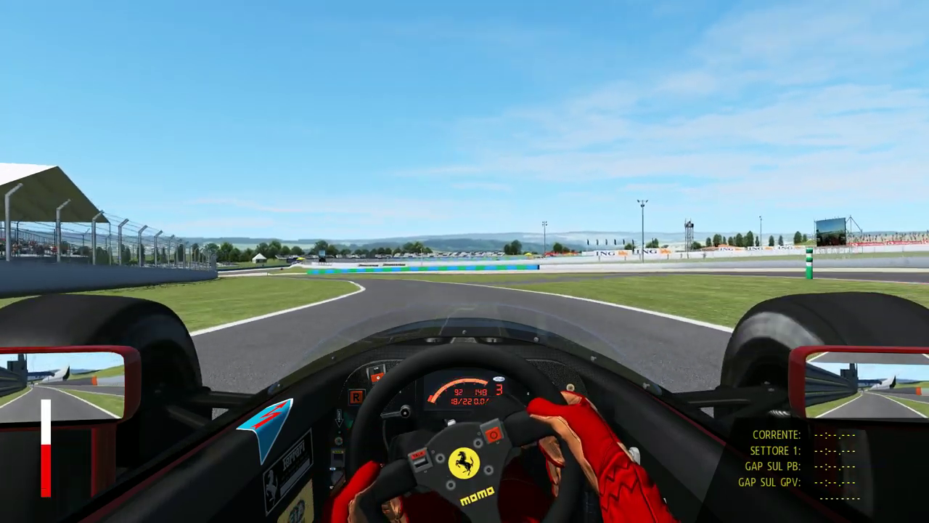
pyautogui.press('Left')
pyautogui.press('Up')
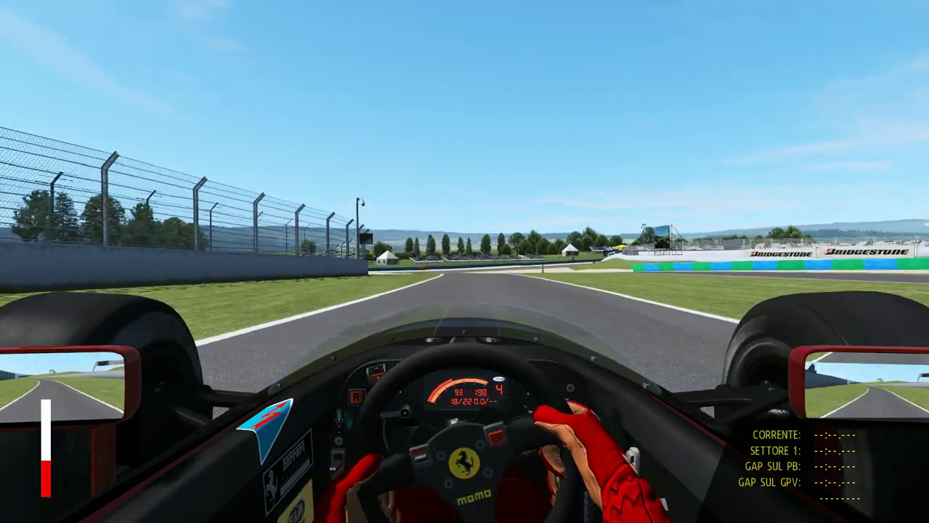
pyautogui.press('Right')
pyautogui.press('Right')
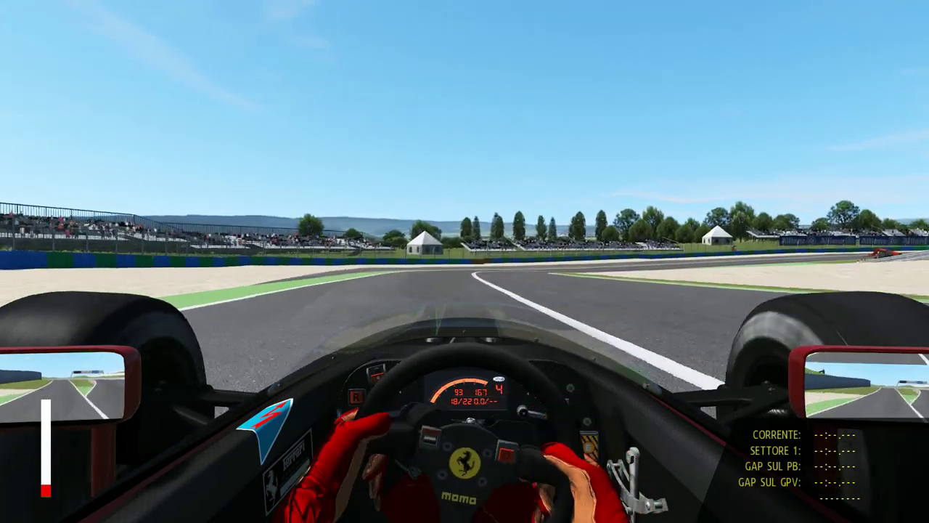
pyautogui.press('Left')
pyautogui.press('Up')
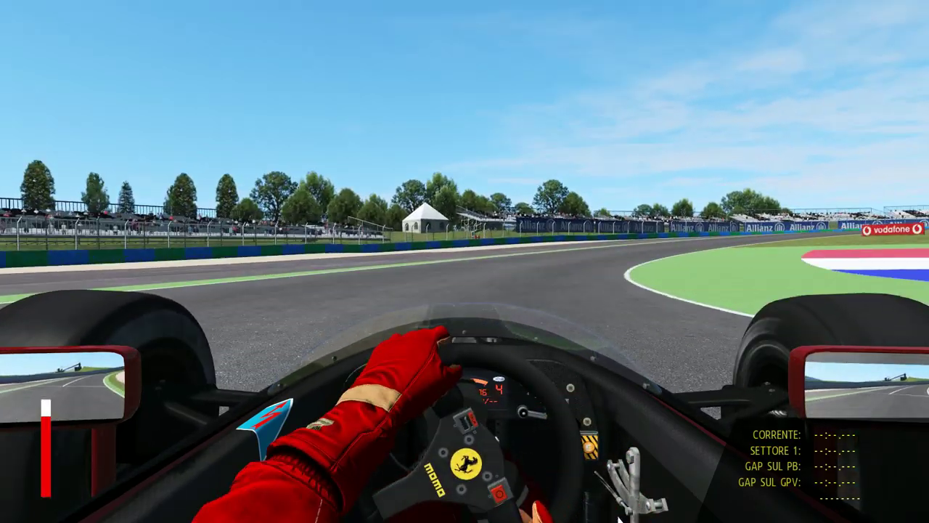
pyautogui.press('Left')
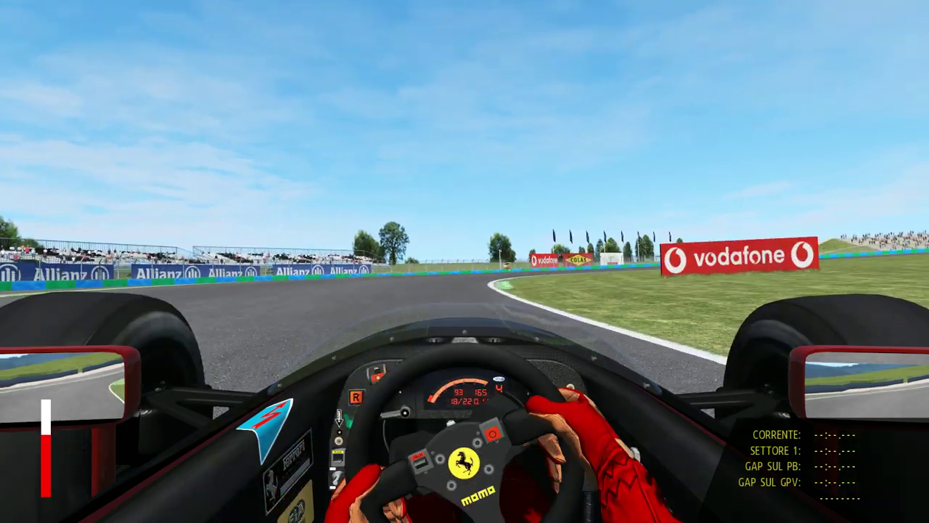
pyautogui.press('Up')
pyautogui.press('Left')
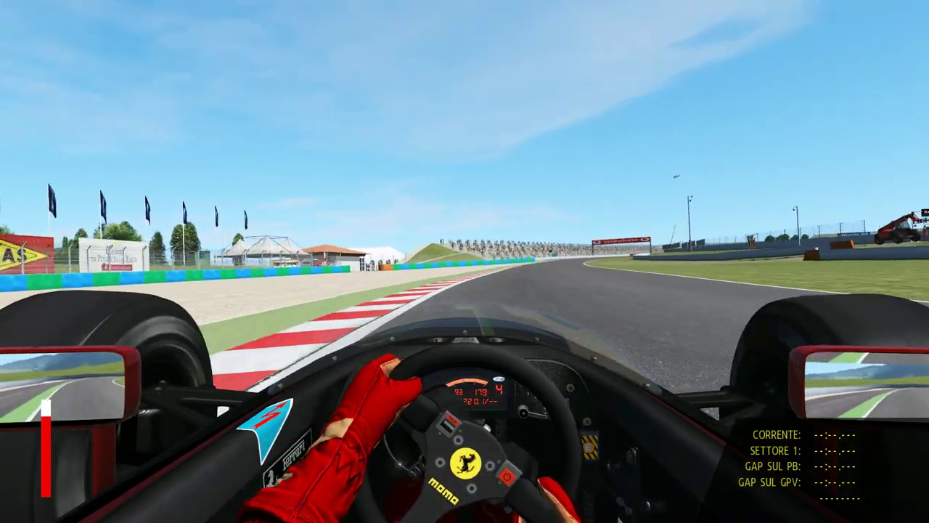
pyautogui.press('Up')
pyautogui.press('Left')
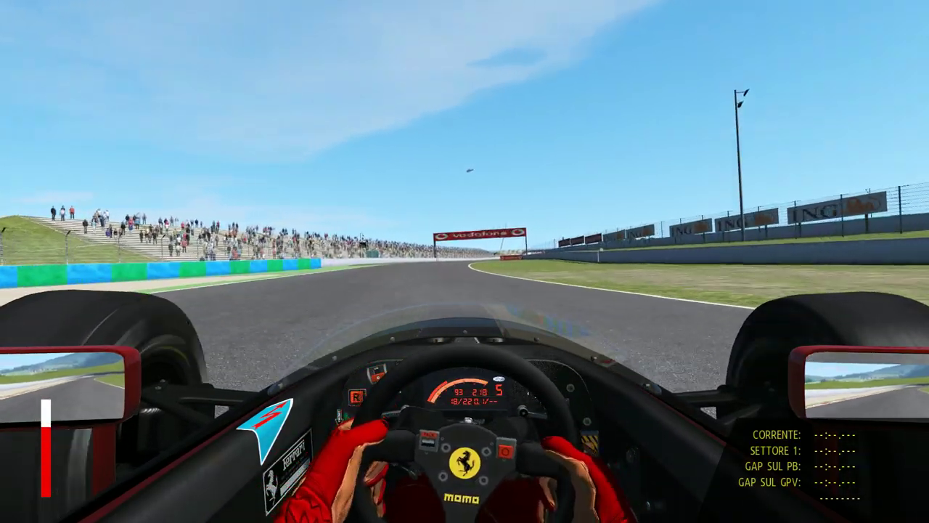
pyautogui.press('Up')
pyautogui.press('Right')
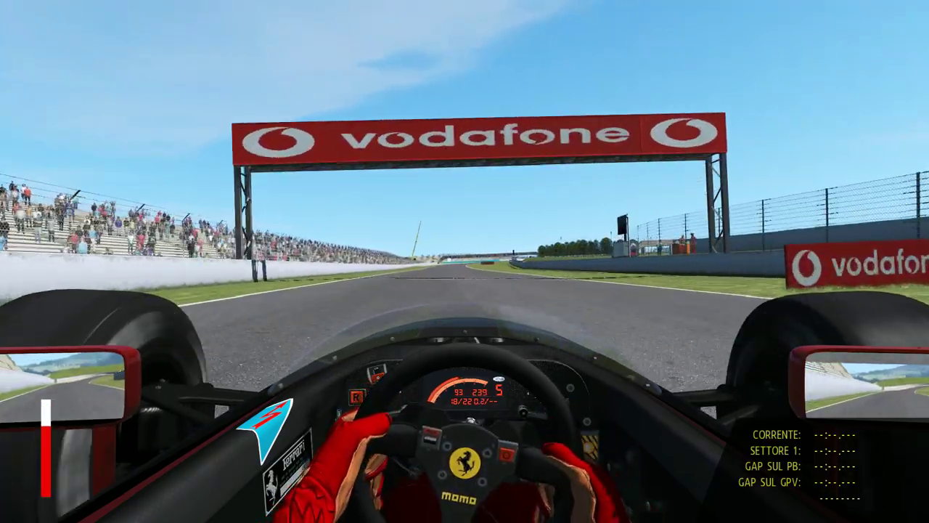
pyautogui.press('Left')
pyautogui.press('Up')
pyautogui.press('Left')
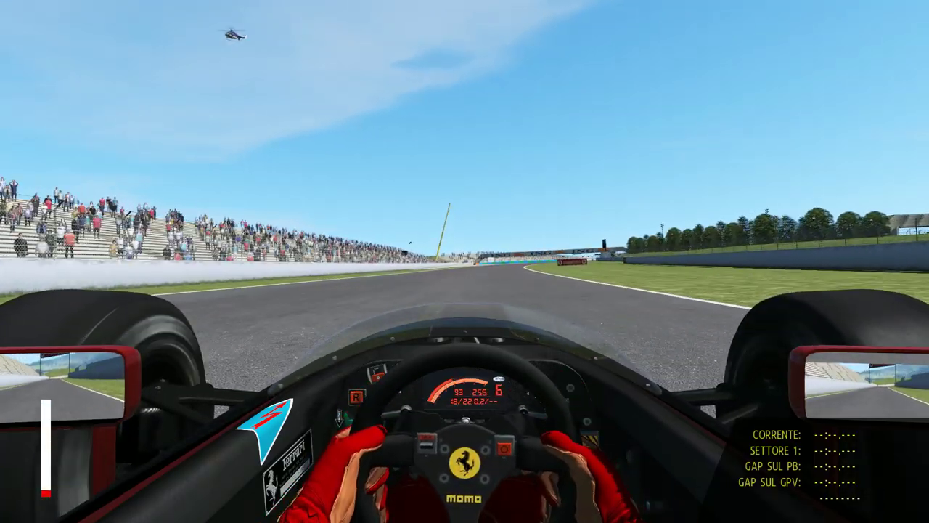
pyautogui.press('Up')
pyautogui.press('Left')
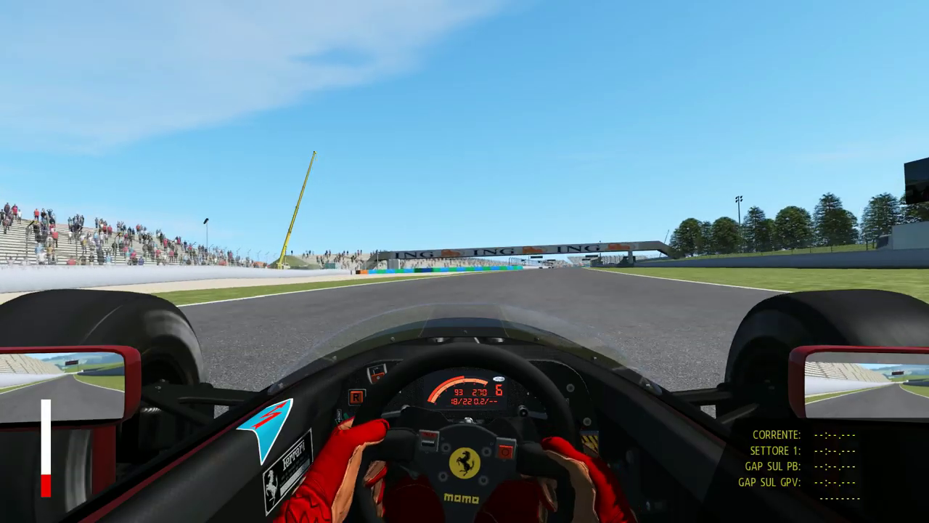
pyautogui.press('Up')
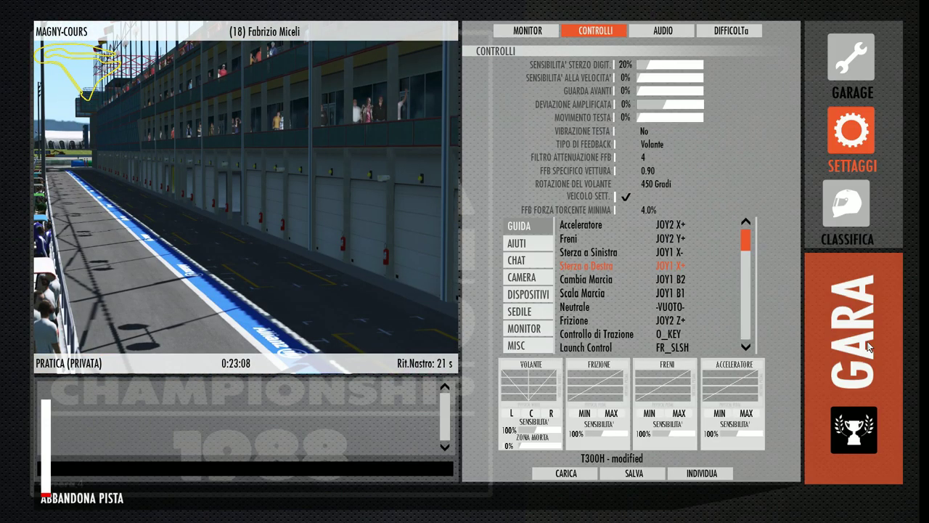
# Get into the car at the garage and drive it down the pit lane to the pit exit to feel the steering forces
pyautogui.click(869, 348)
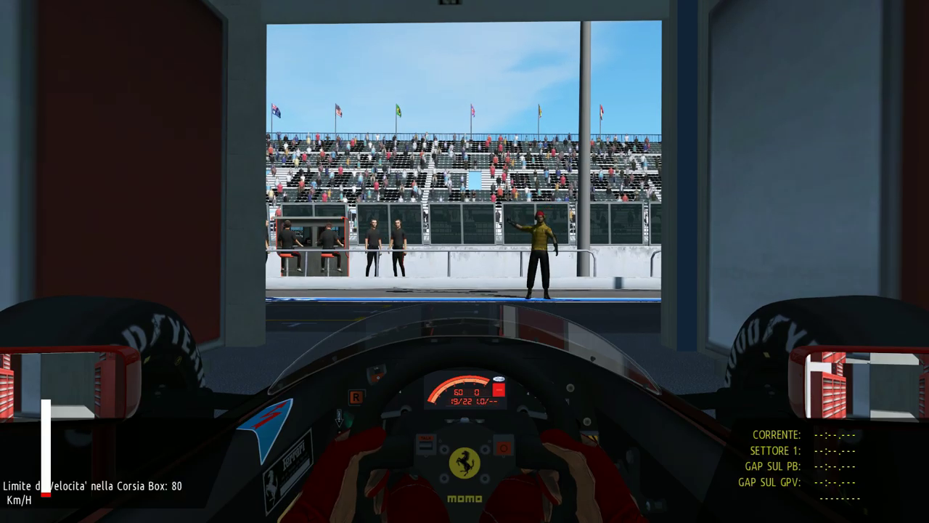
pyautogui.press('Up')
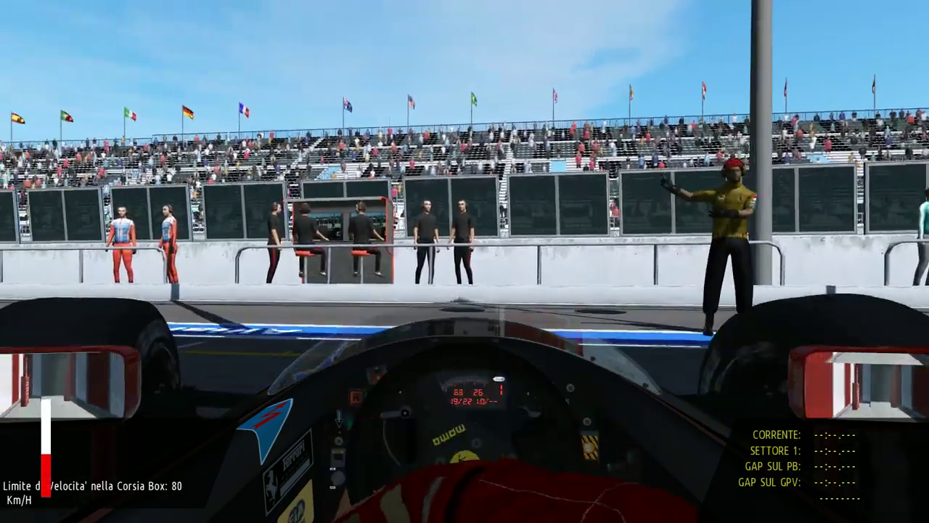
pyautogui.press('Left')
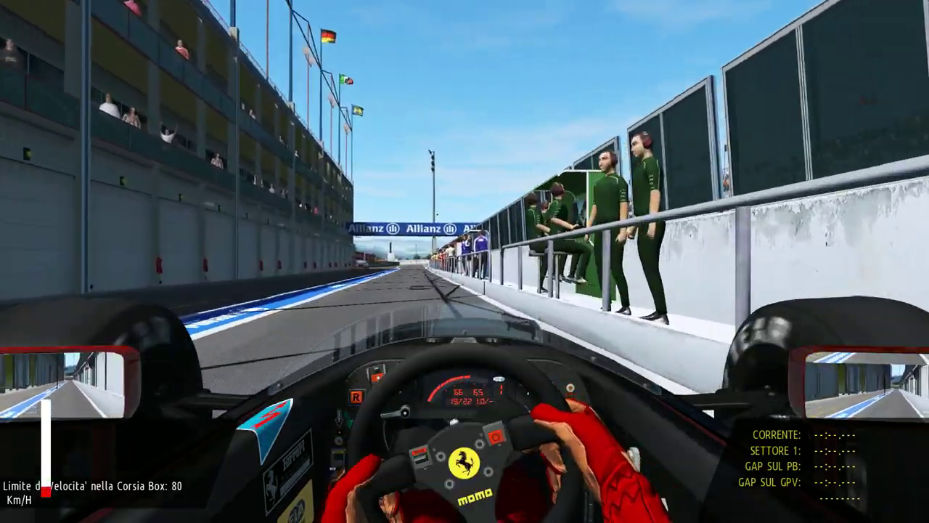
pyautogui.press('Up')
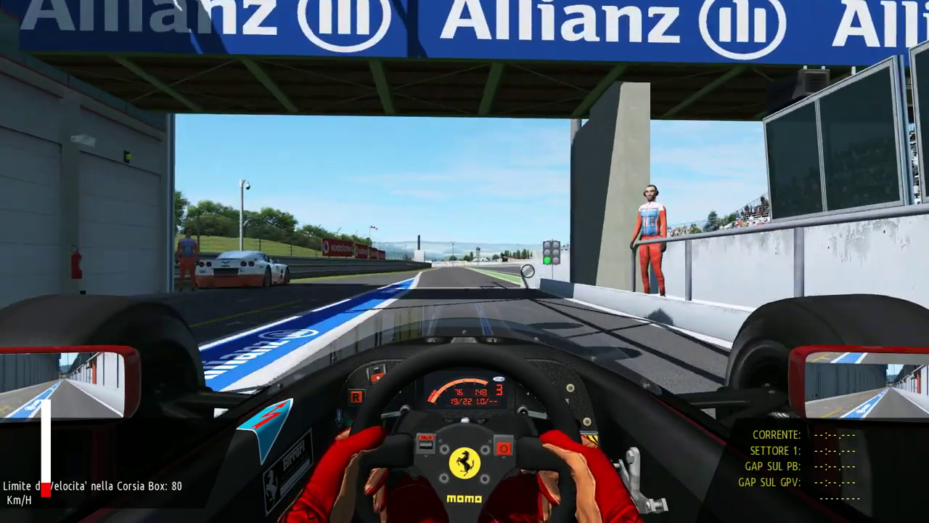
pyautogui.press('Left')
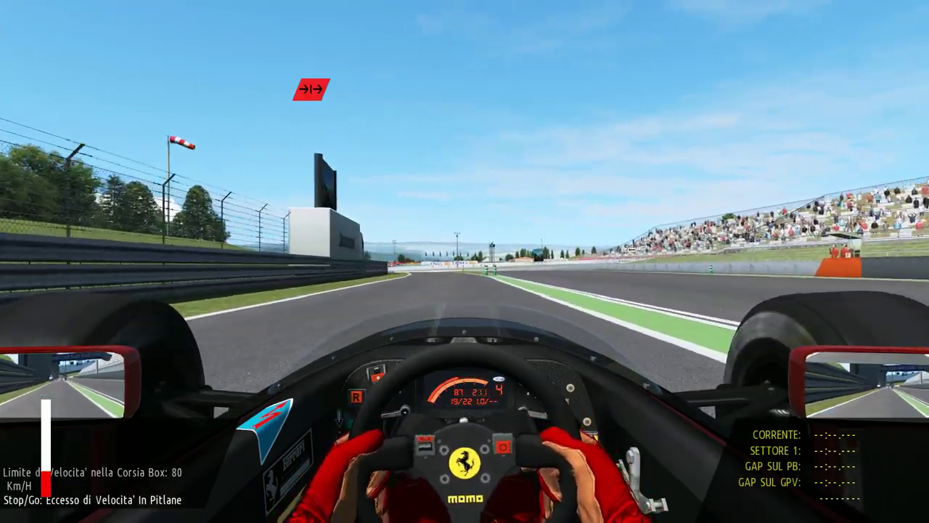
# Follow the pit exit road and the long right-hand bend, shifting up to sixth gear to check the force feedback under cornering load
pyautogui.press('Left')
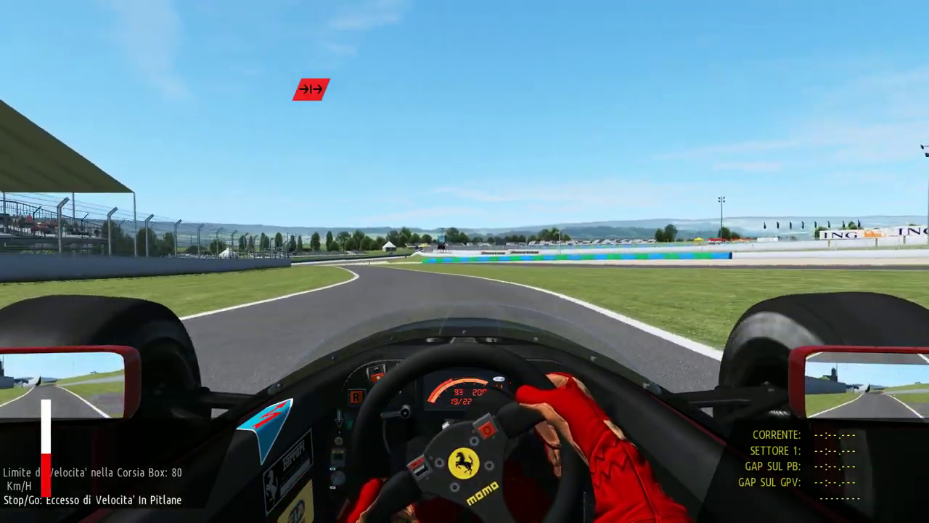
pyautogui.press('Left')
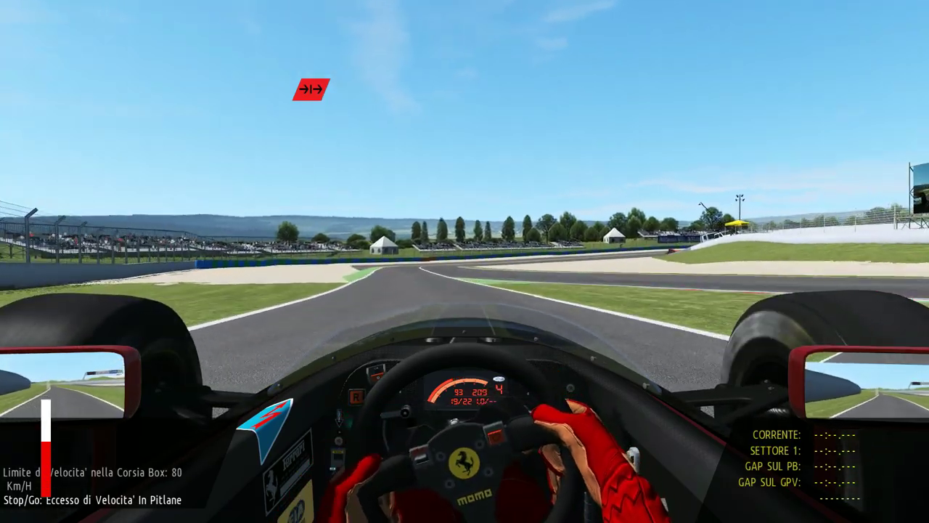
pyautogui.press('Right')
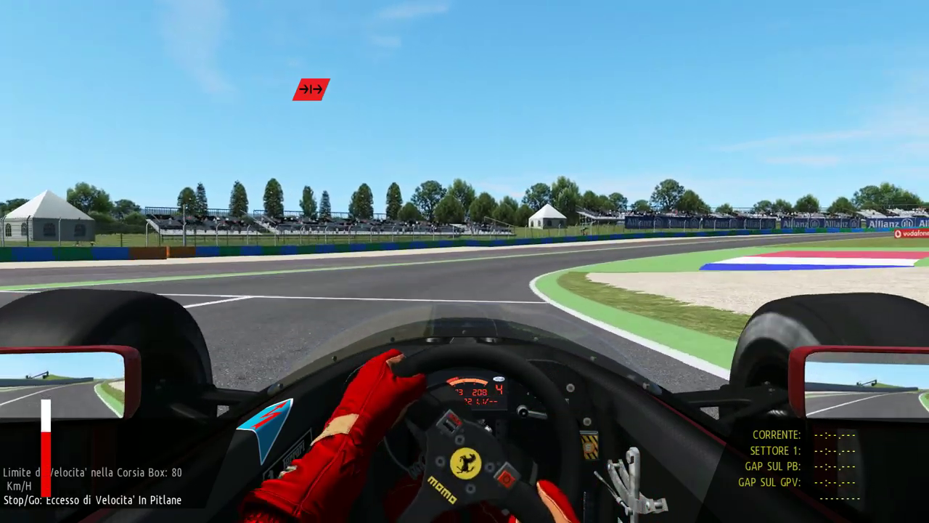
pyautogui.press('Right')
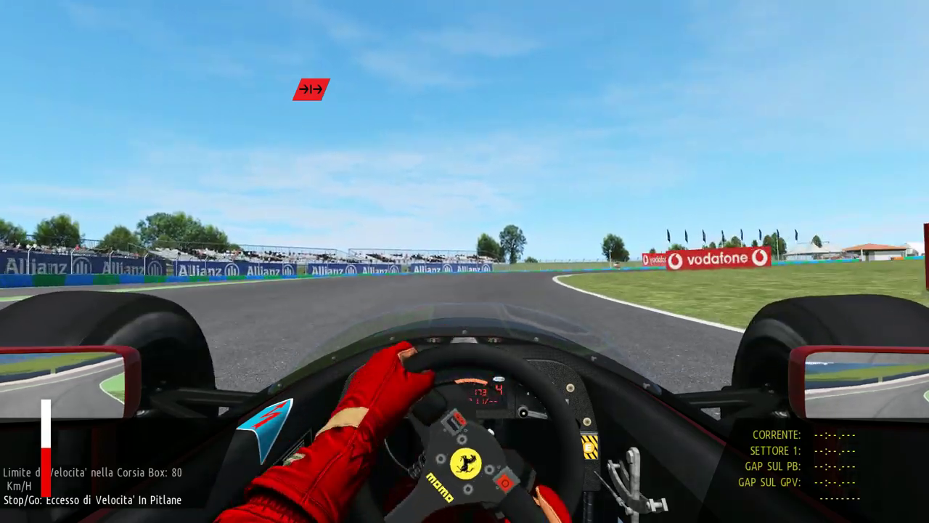
pyautogui.press('Right')
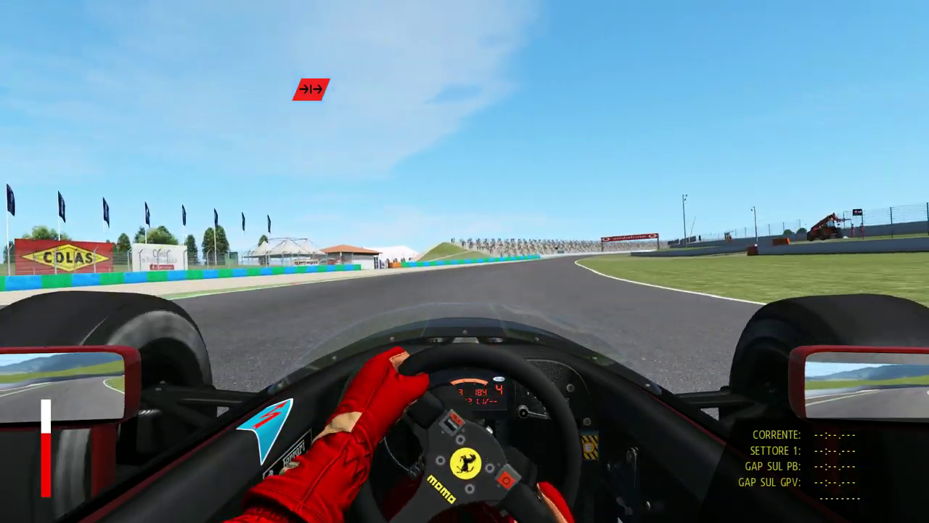
pyautogui.press('Left')
pyautogui.press('a')
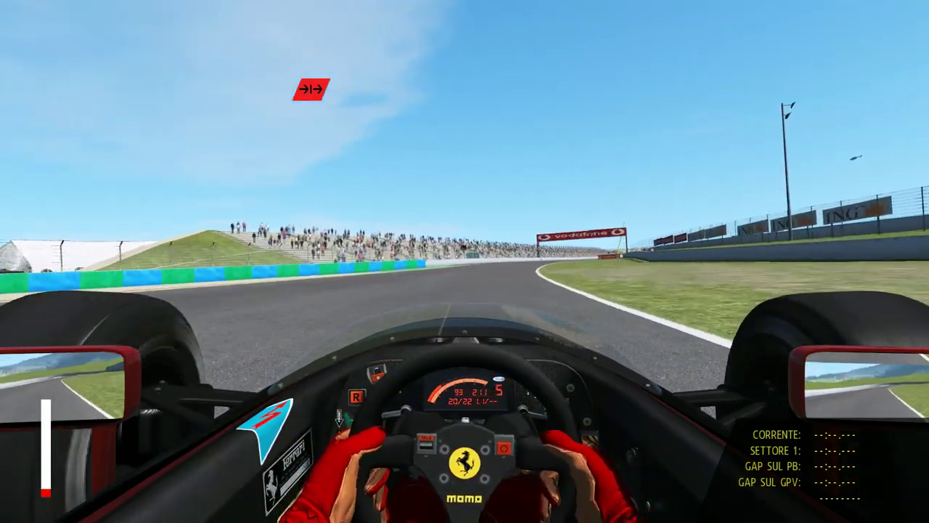
pyautogui.press('a')
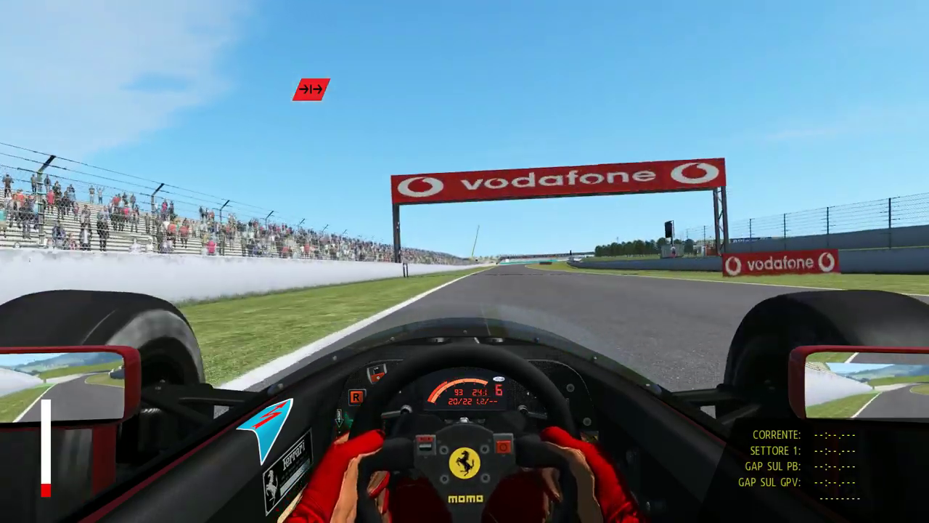
# Run wide onto the grass and gravel, steer back onto the track, and weave past the ING bridge to compare steering forces
pyautogui.press('Left')
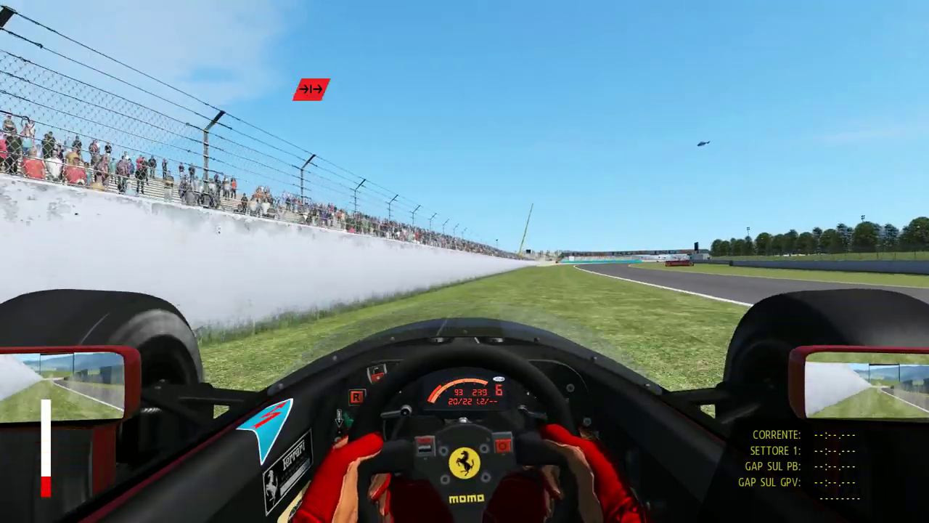
pyautogui.press('Right')
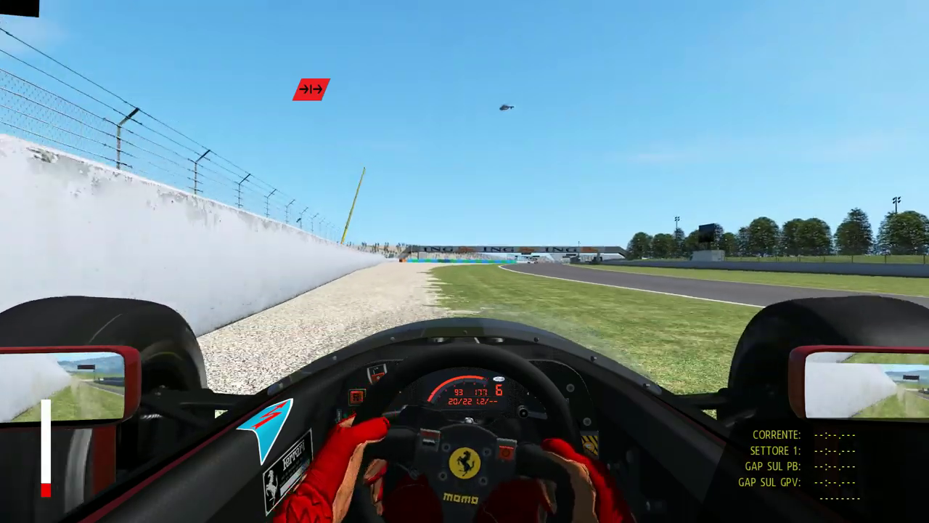
pyautogui.press('Right')
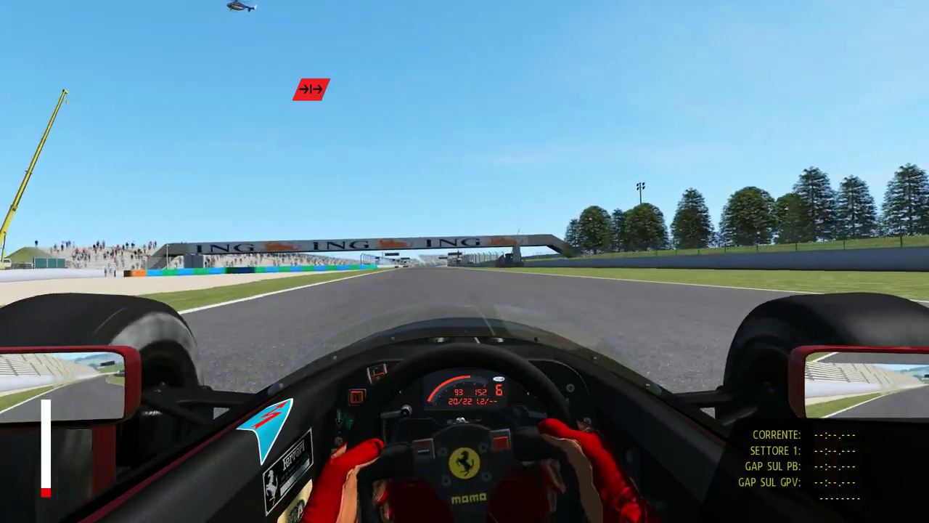
pyautogui.press('Right')
pyautogui.press('Left')
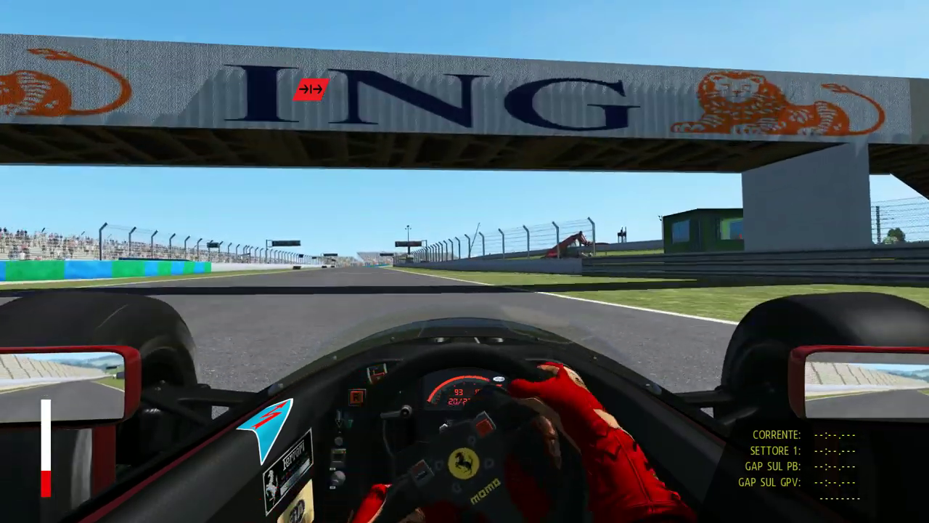
pyautogui.press('Right')
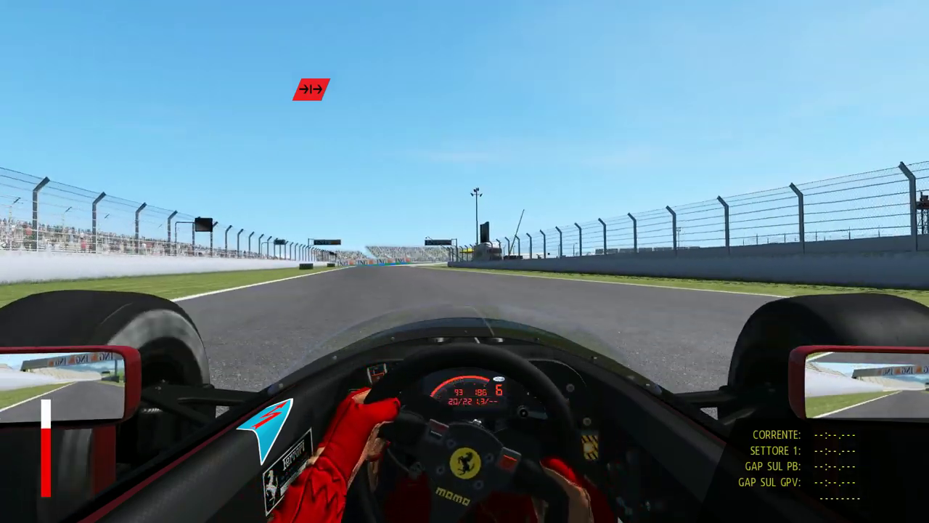
# Brake for the hairpin, shift down to third gear, and steer right through it to check the force feedback
pyautogui.press('Down')
pyautogui.press('z')
pyautogui.press('z')
pyautogui.press('z')
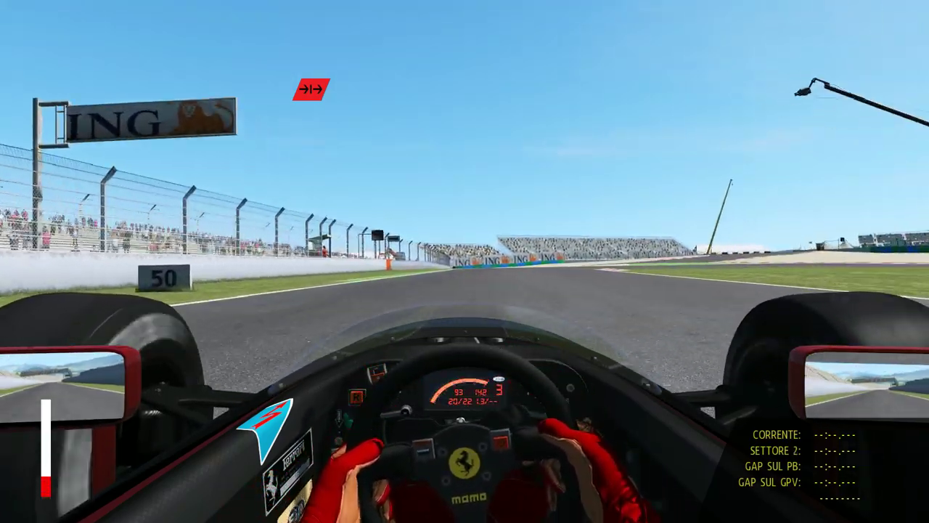
pyautogui.press('Down')
pyautogui.press('Right')
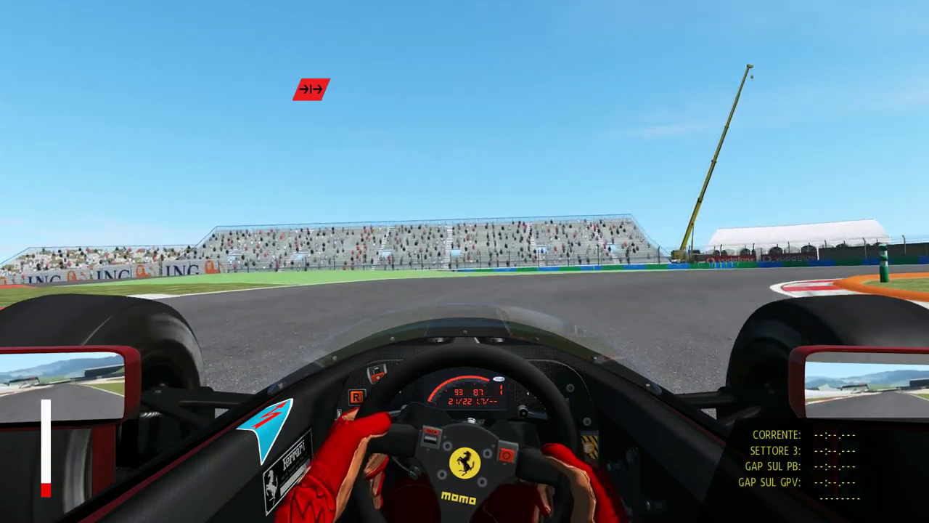
# Lower the car-specific force feedback to 0.87 in the control settings and return to the car to test it
pyautogui.press('Escape')
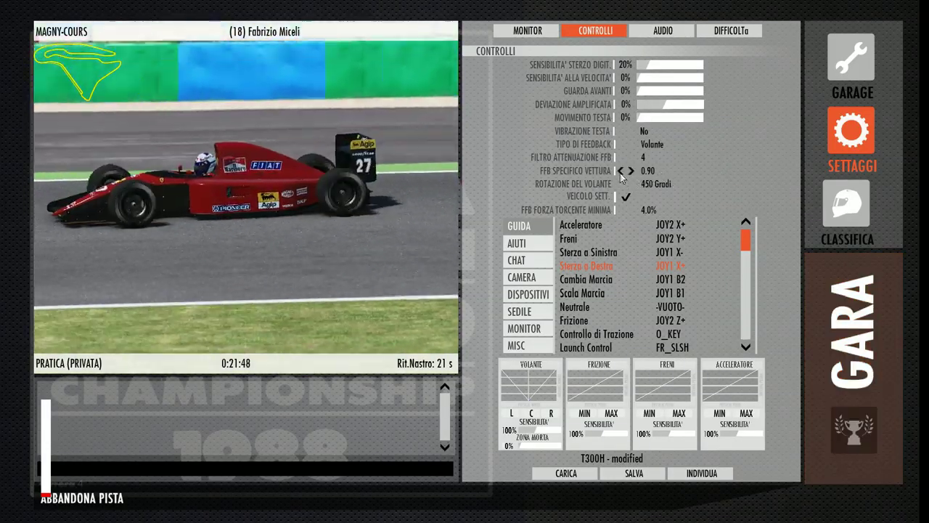
pyautogui.click(619, 171)
pyautogui.click(619, 171)
pyautogui.click(619, 171)
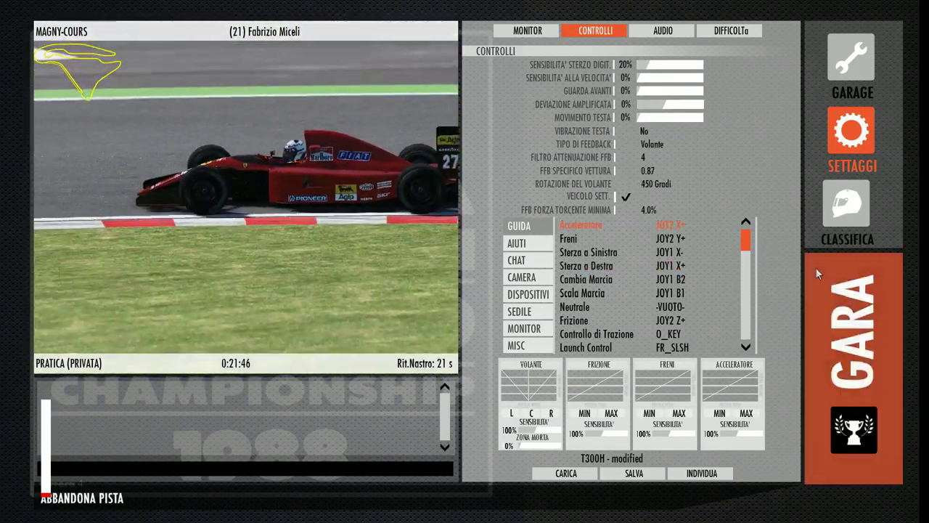
pyautogui.click(816, 268)
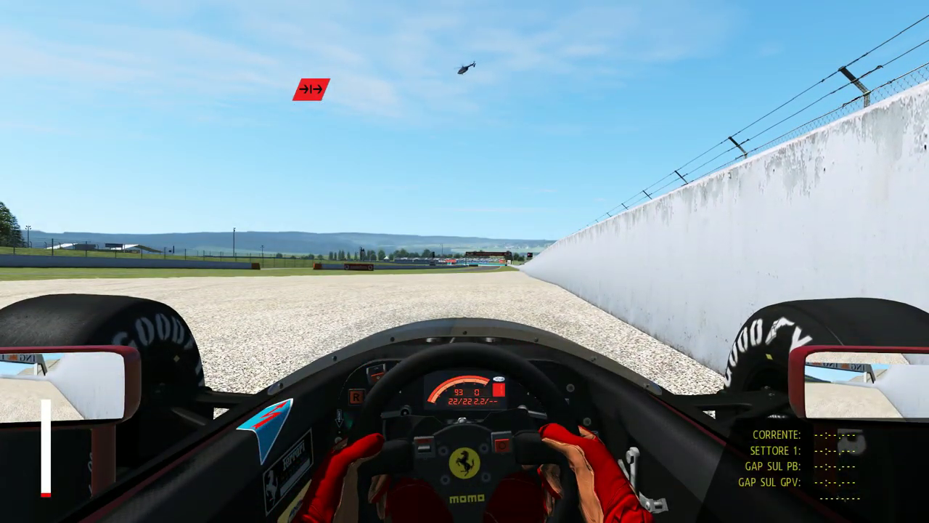
# Set the force-feedback smoothing filter to 0 in the control settings and return to the car to test it
pyautogui.press('Escape')
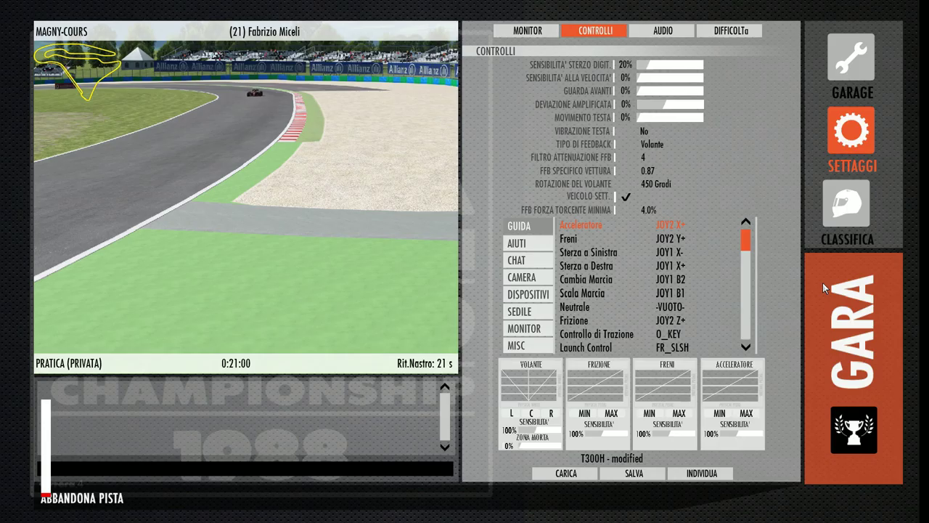
pyautogui.click(621, 159)
pyautogui.click(621, 159)
pyautogui.click(622, 159)
pyautogui.click(621, 159)
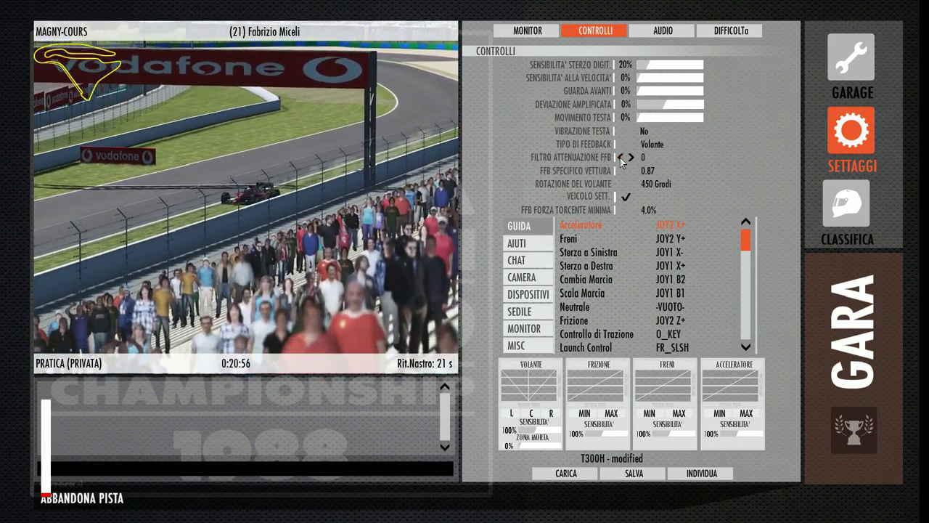
pyautogui.click(809, 377)
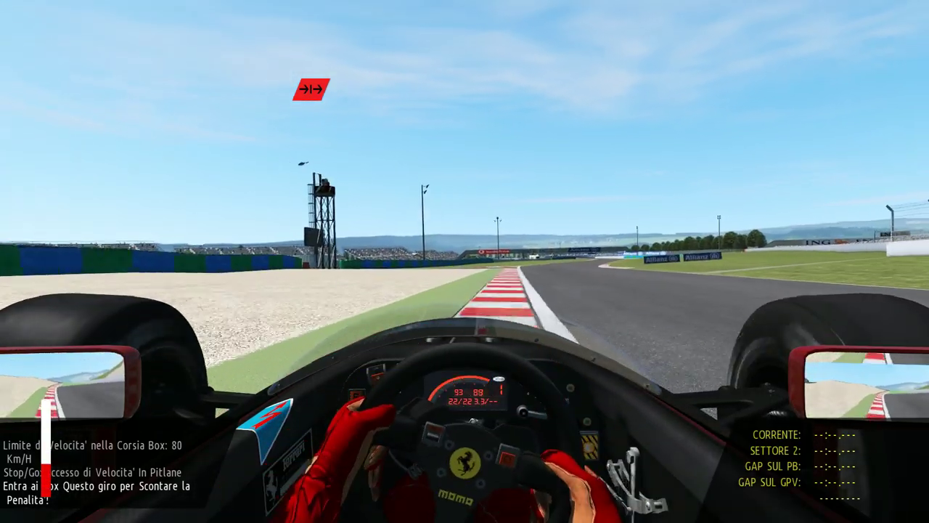
# Return to the control settings and set the force-feedback smoothing filter back to 4
pyautogui.press('Escape')
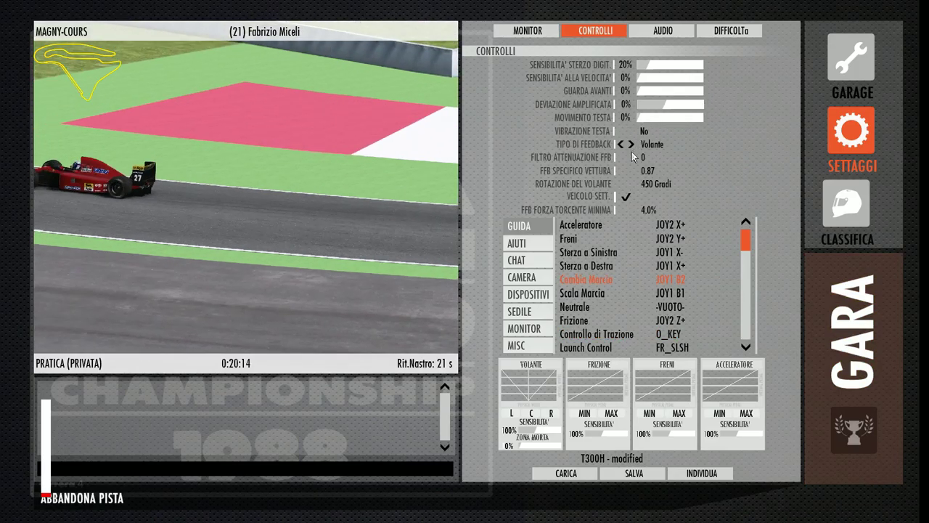
pyautogui.click(631, 157)
pyautogui.click(631, 156)
pyautogui.click(631, 156)
pyautogui.click(631, 157)
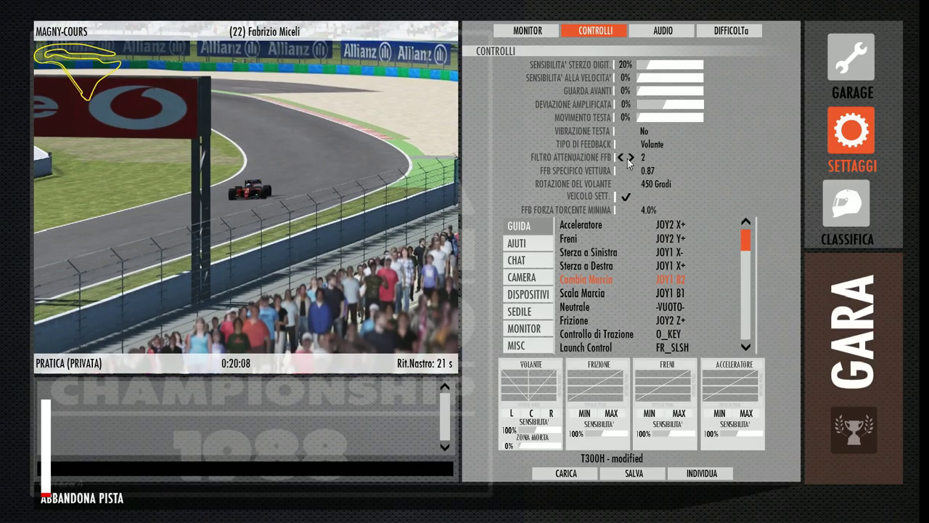
pyautogui.click(632, 158)
pyautogui.click(632, 157)
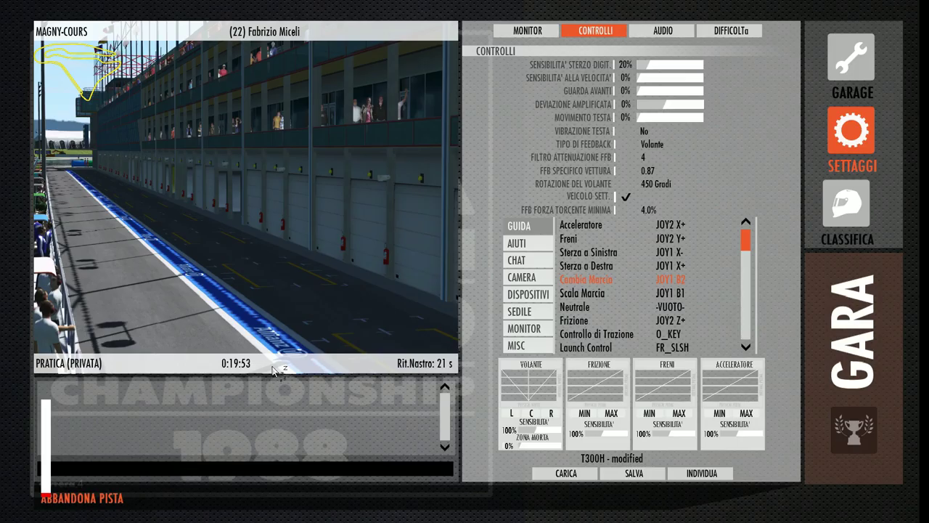
# Leave the Magny-Cours practice session and exit the simulator
pyautogui.press('Escape')
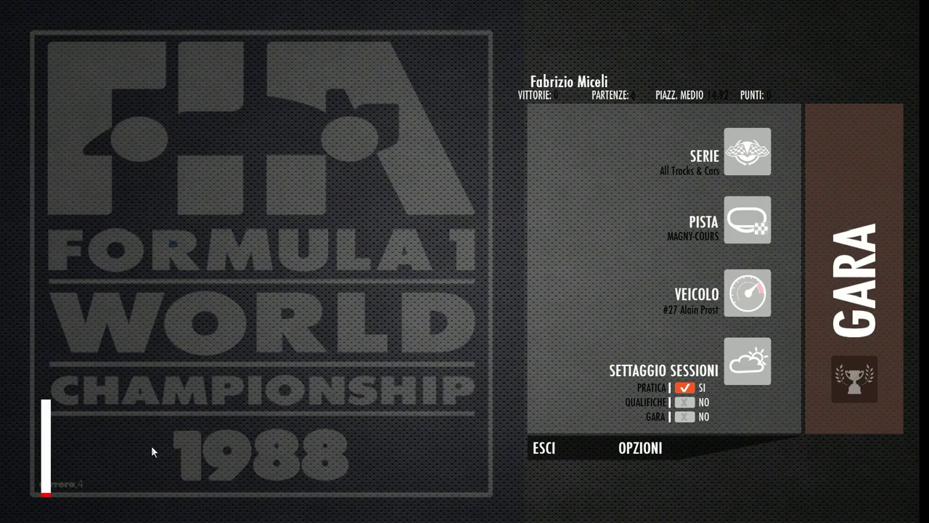
pyautogui.click(546, 450)
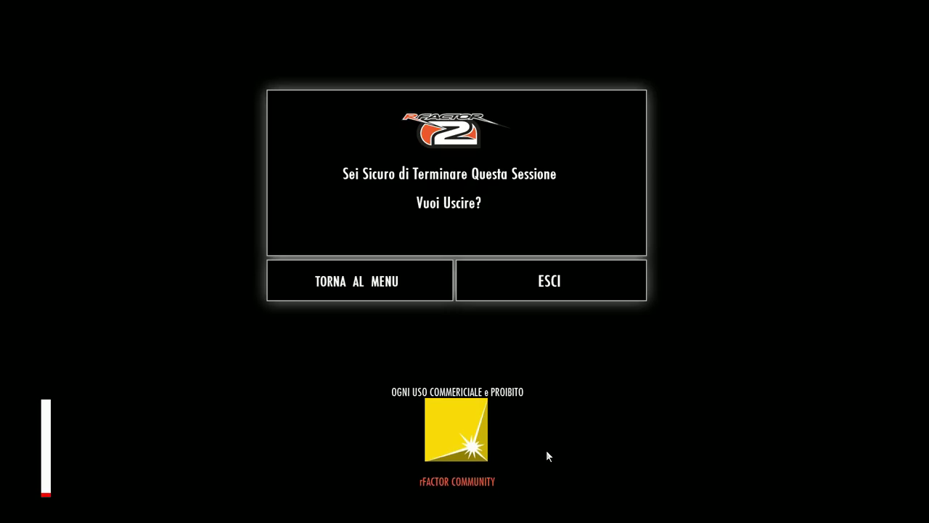
pyautogui.click(559, 287)
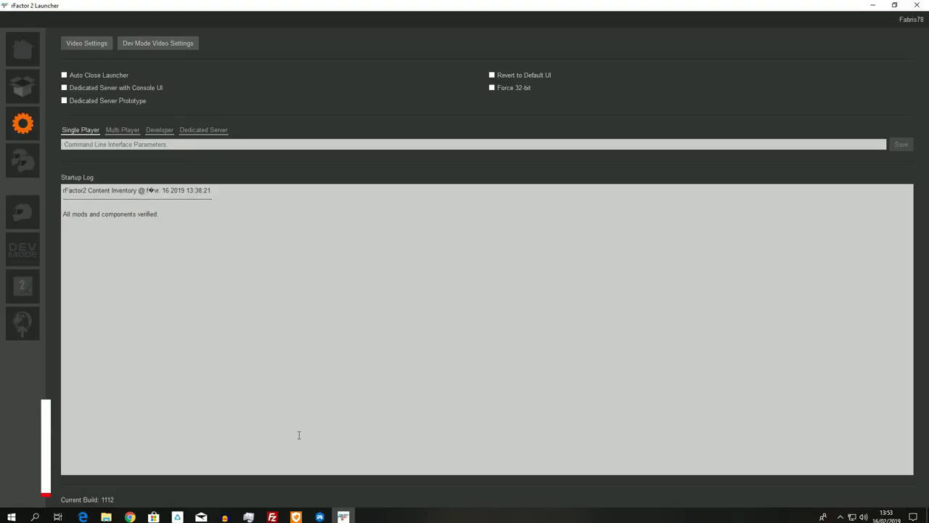
# Minimize the launcher and open the force adjustment settings of the Thrustmaster T300RS wheel to review its gains
pyautogui.click(875, 6)
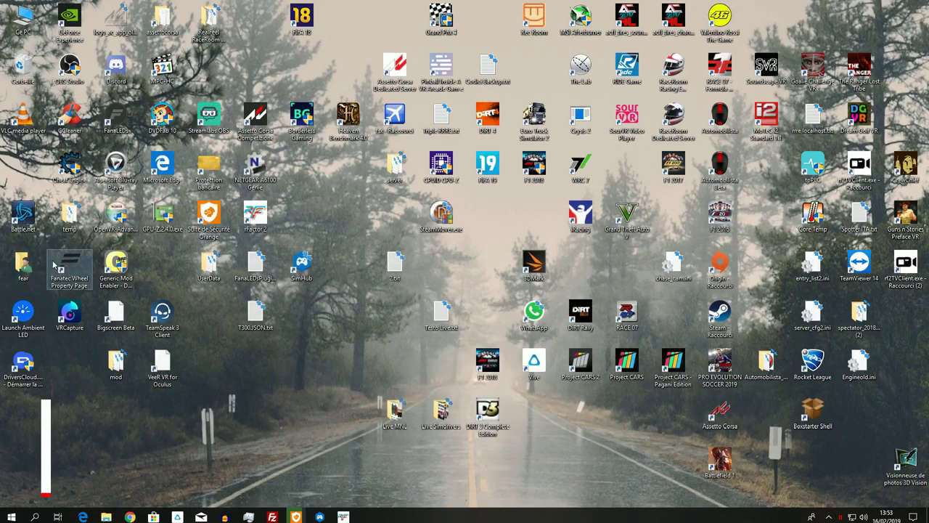
pyautogui.doubleClick(58, 270)
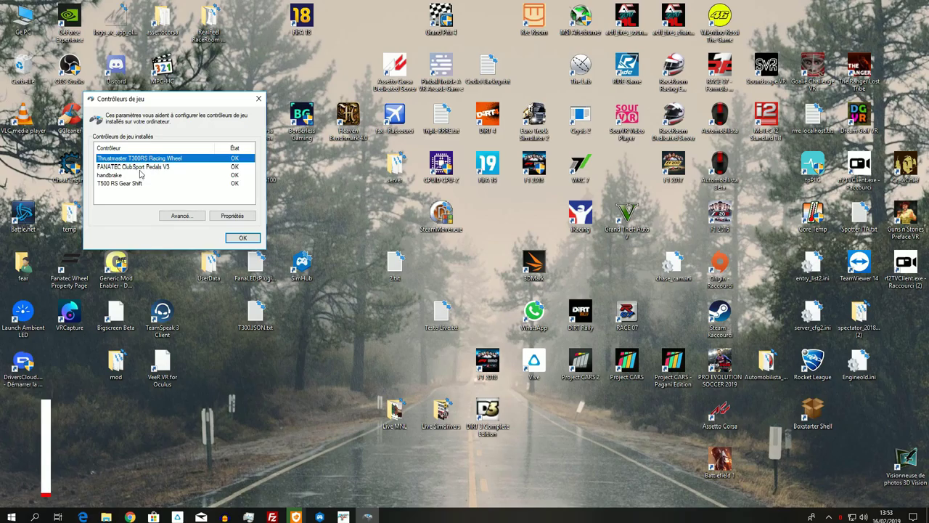
pyautogui.click(231, 216)
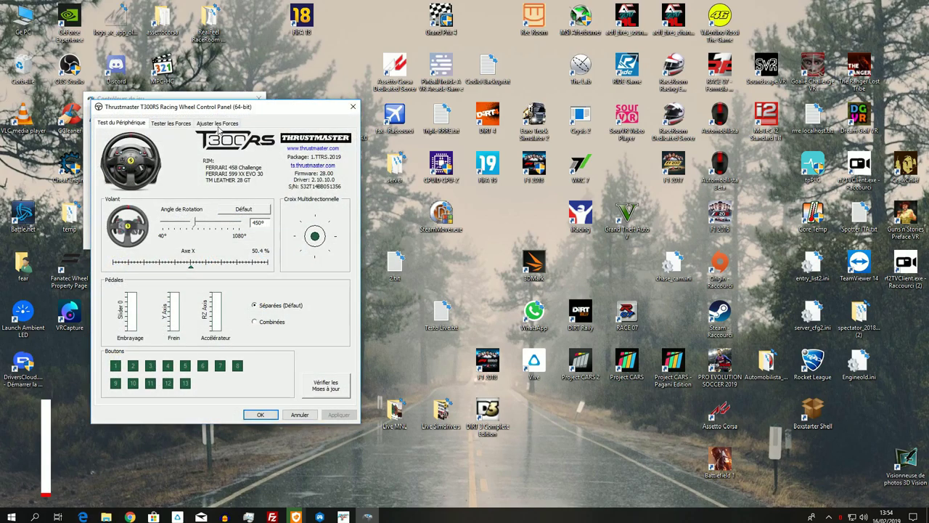
pyautogui.click(218, 125)
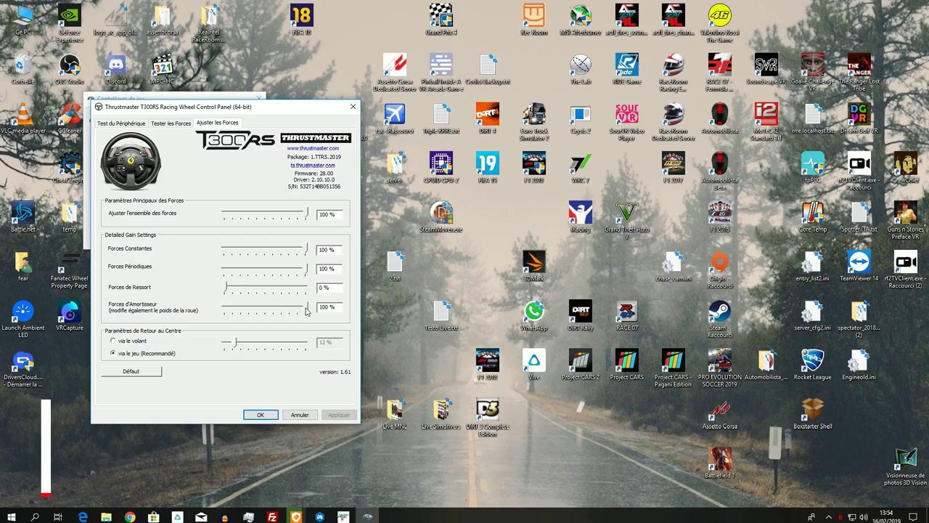
# Close the wheel's driver dialogs and review the control settings in the rFactor 2 Magny-Cours practice session
pyautogui.click(261, 415)
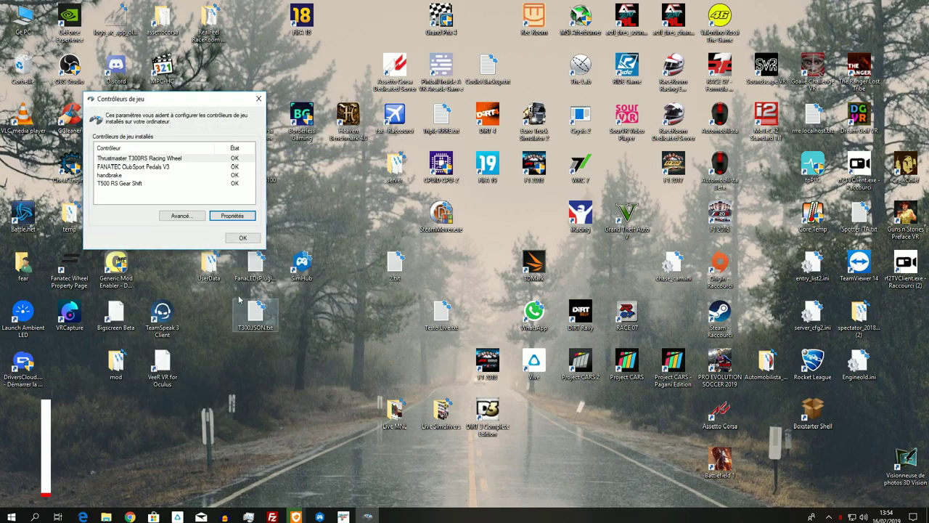
pyautogui.click(241, 240)
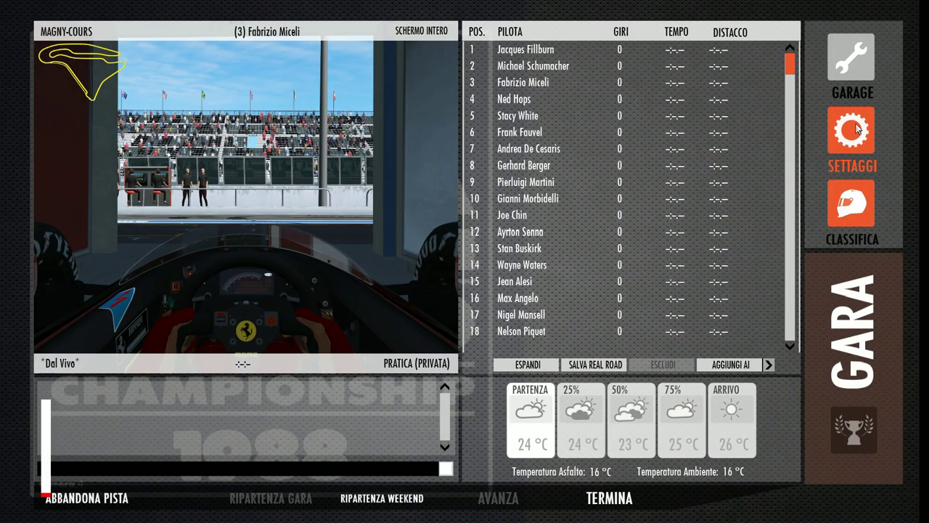
pyautogui.click(855, 129)
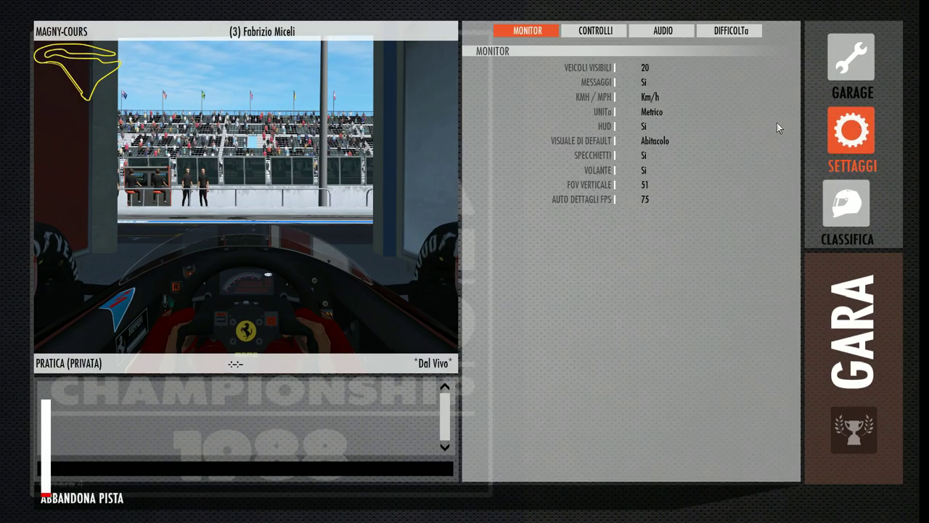
pyautogui.click(607, 35)
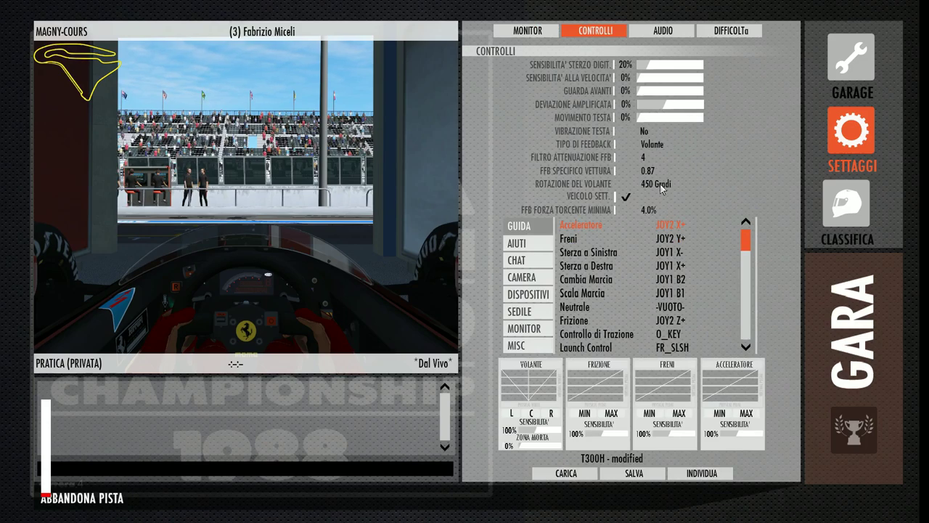
# Enter the car, leave the garage and drive through the pit lane onto the Magny-Cours track to test the force feedback
pyautogui.click(827, 377)
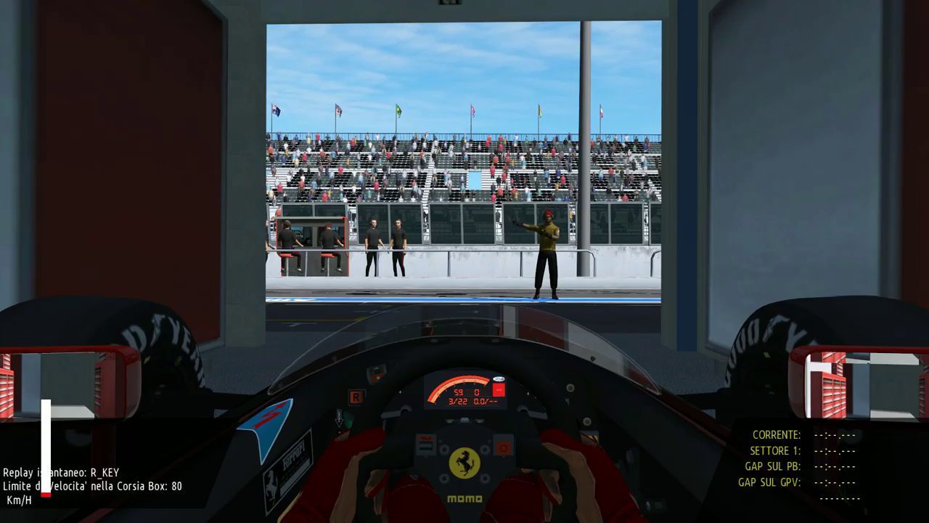
pyautogui.press('Up')
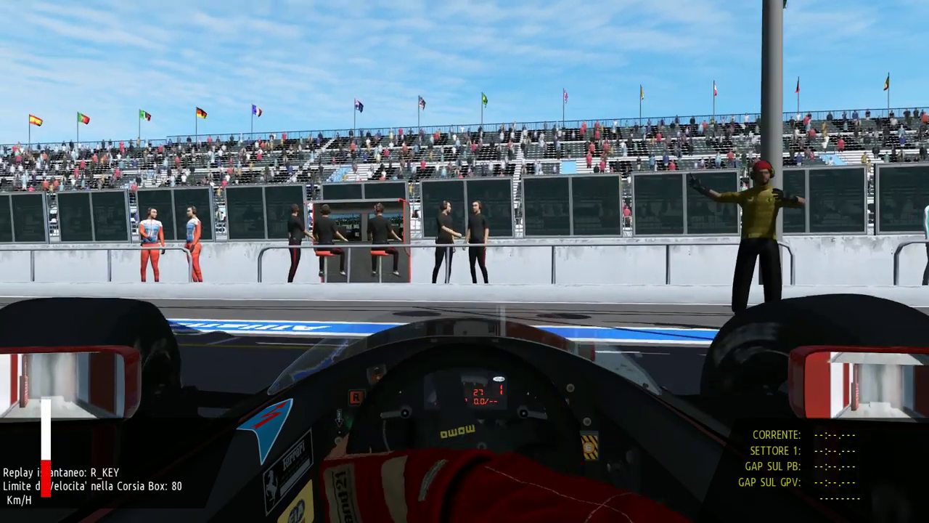
pyautogui.press('Left')
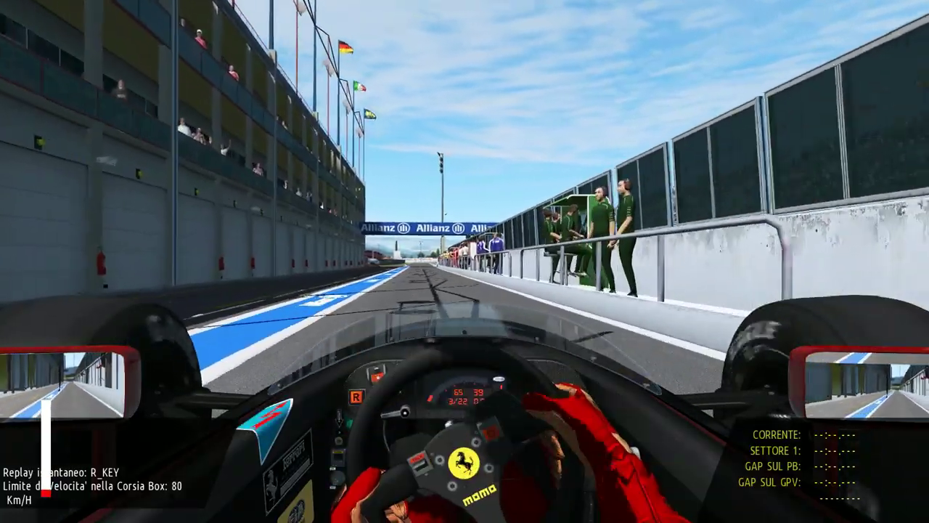
pyautogui.press('Up')
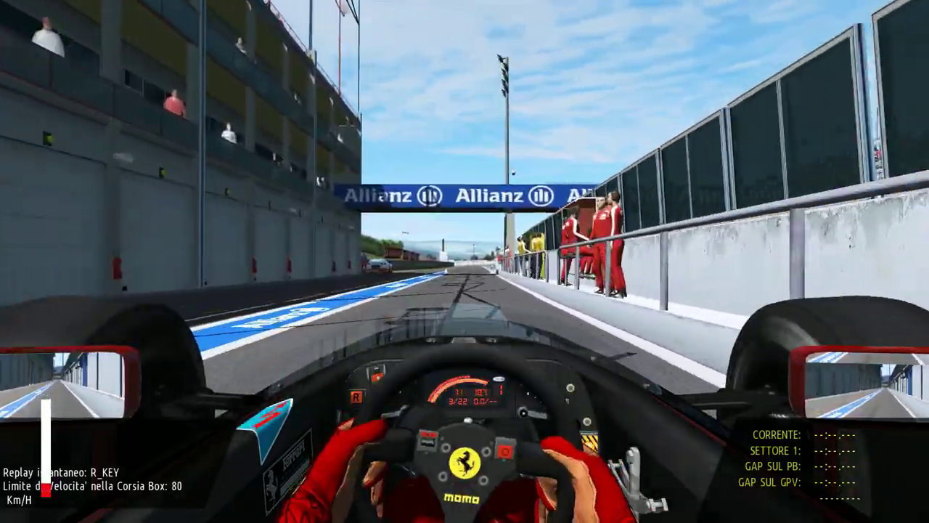
pyautogui.press('Up')
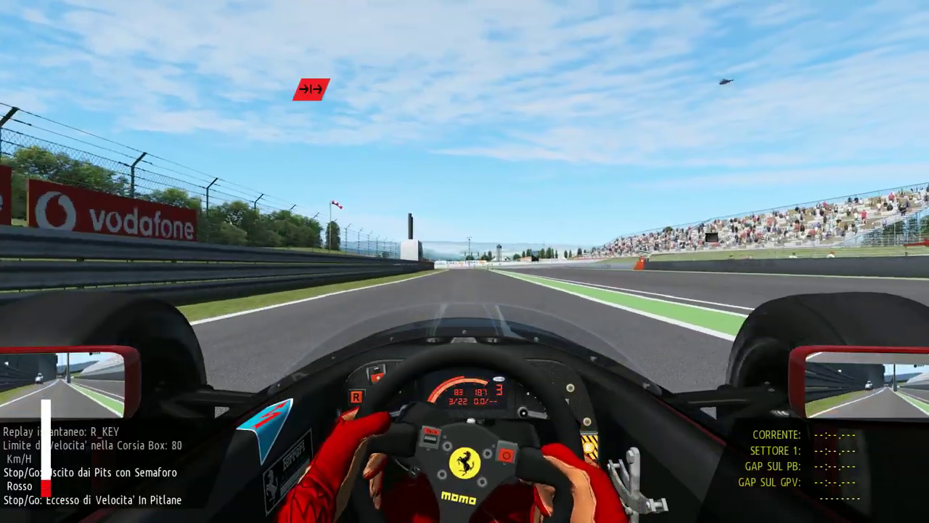